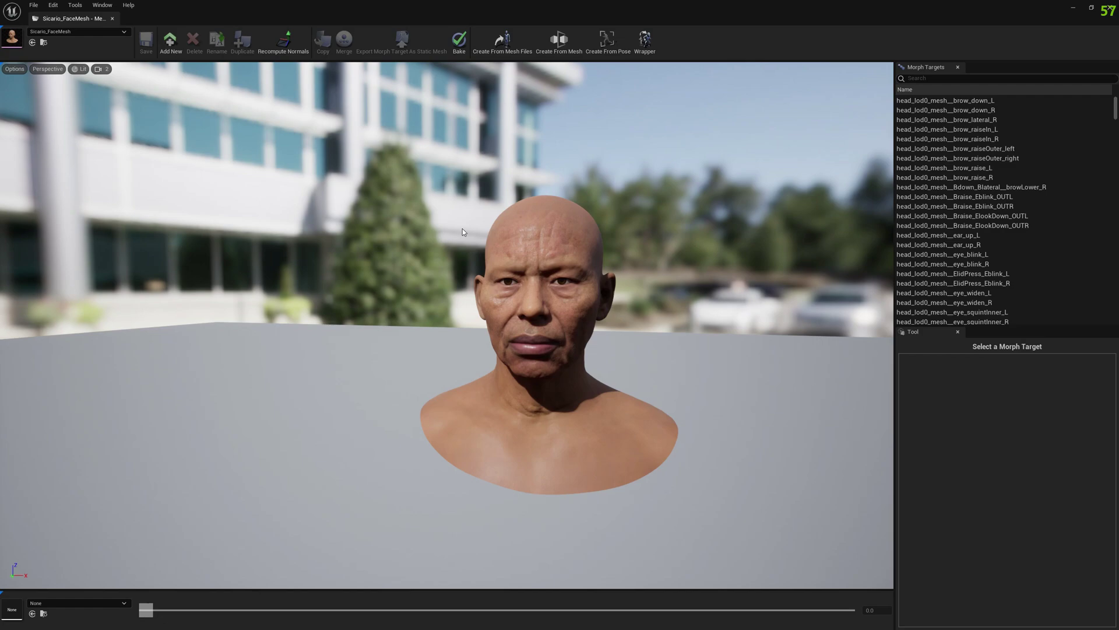
pyautogui.click(284, 41)
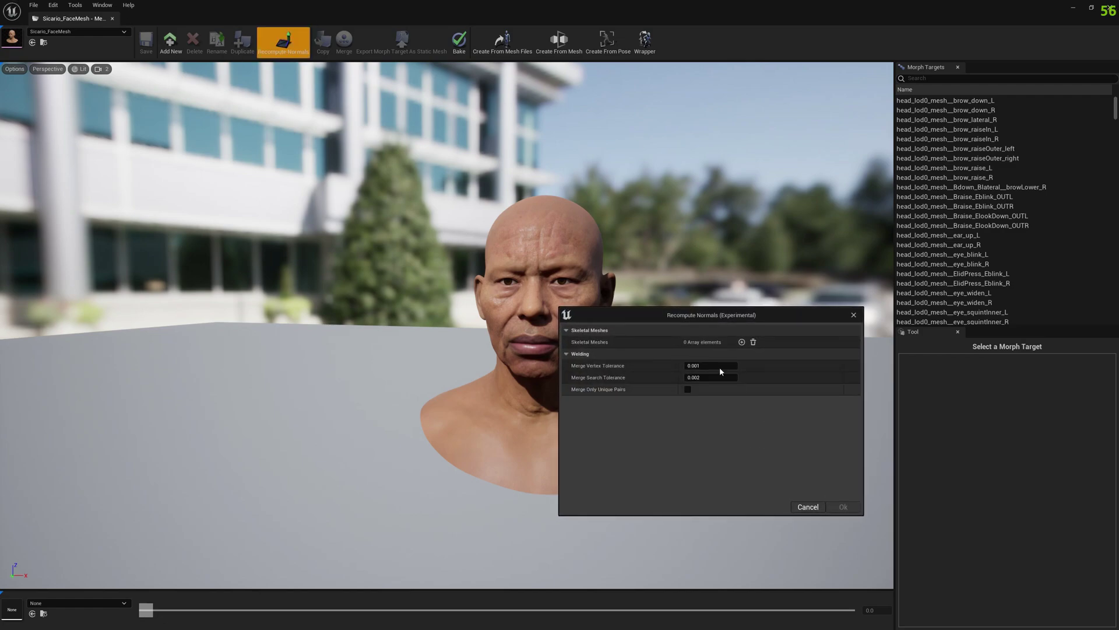
pyautogui.moveTo(743, 316); pyautogui.dragTo(583, 266)
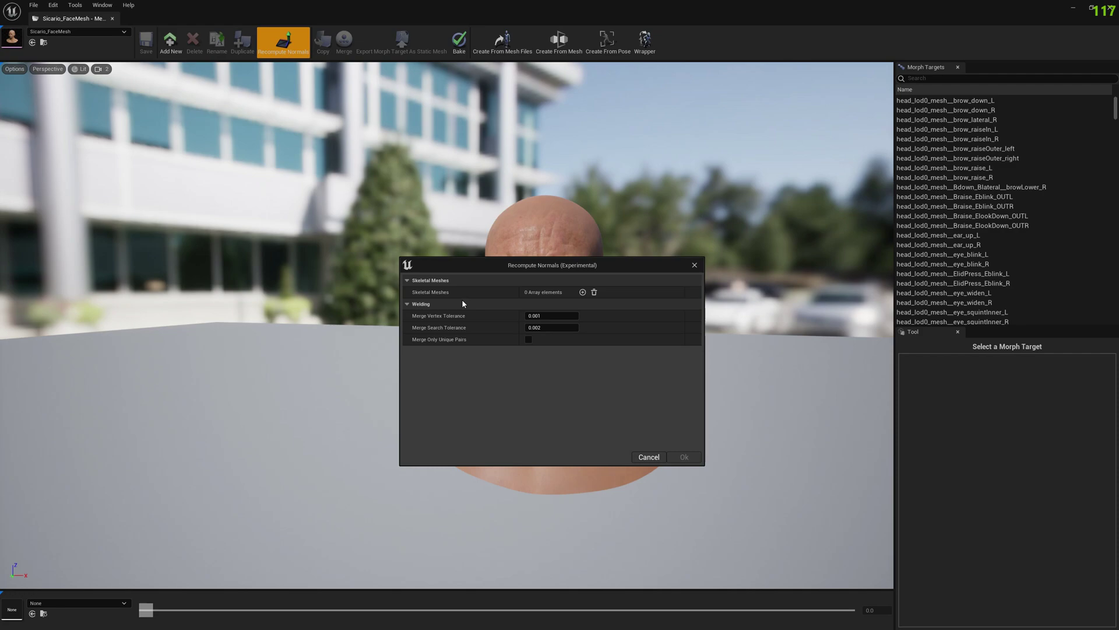
pyautogui.click(694, 265)
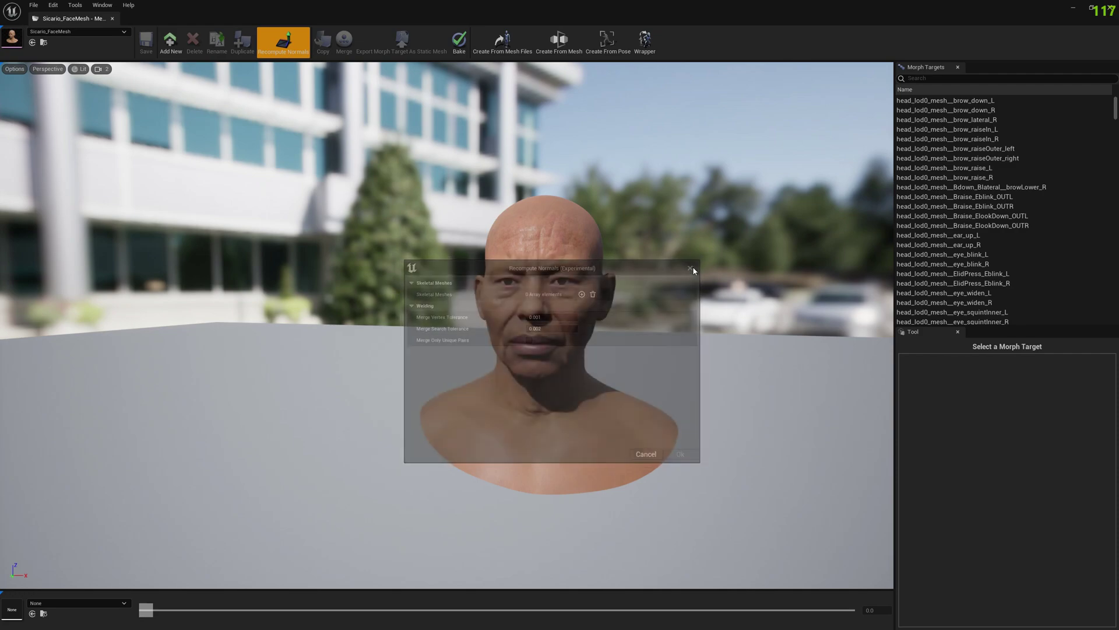
pyautogui.click(459, 39)
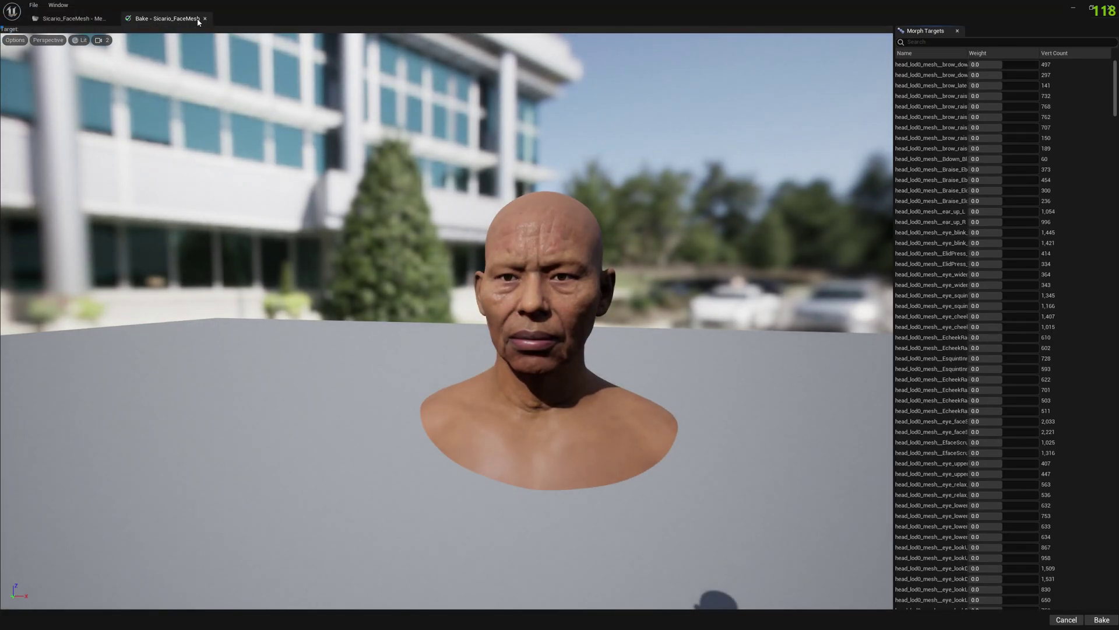
pyautogui.click(204, 19)
# Start creating a morph target from mesh files for the face mesh, with Sicario_Full_welded.OBJ as the base file.
pyautogui.click(502, 37)
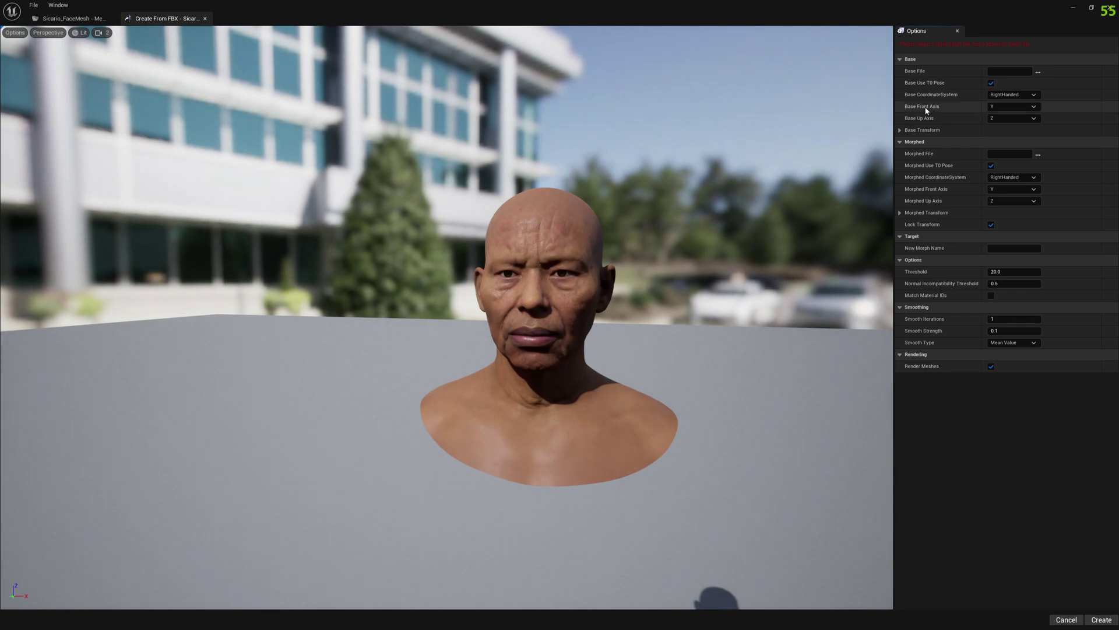
pyautogui.click(1039, 71)
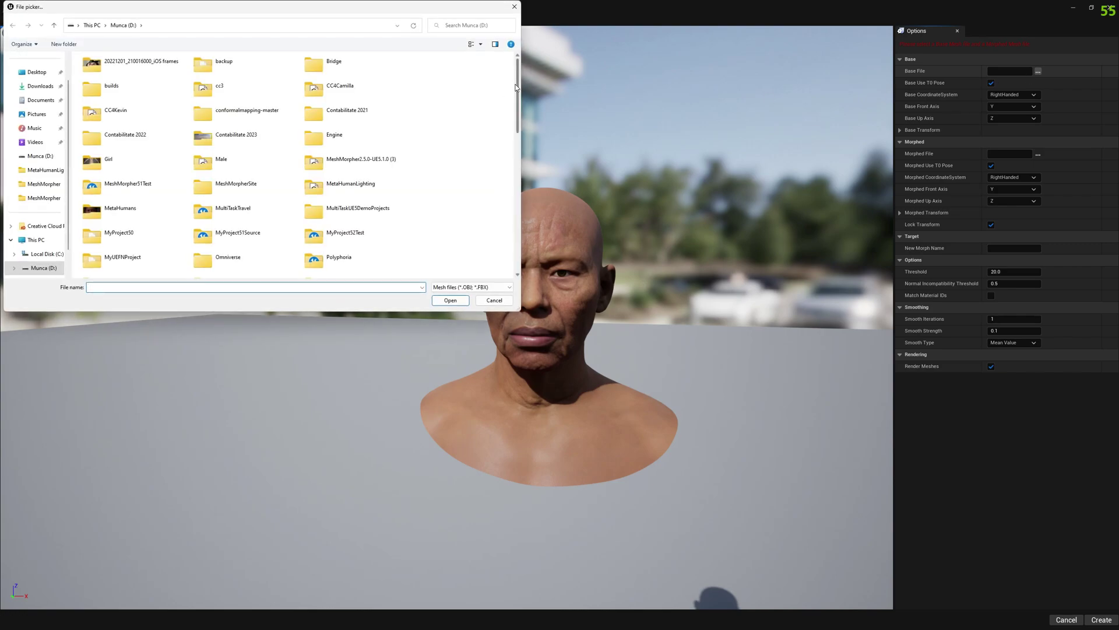
pyautogui.scroll(-1, 507, 224)
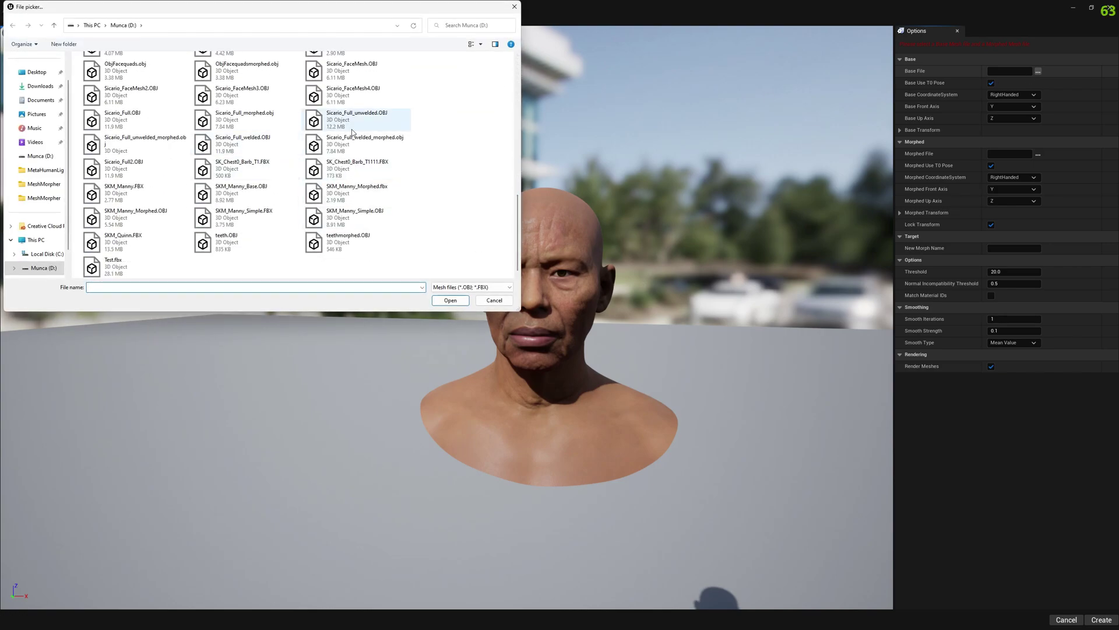
pyautogui.doubleClick(242, 143)
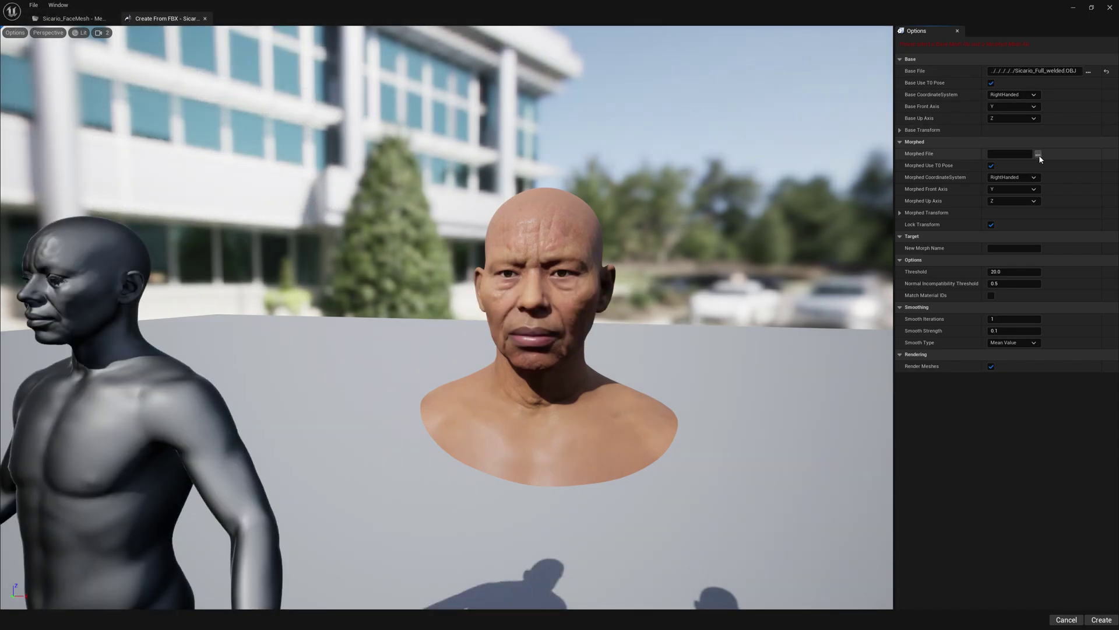
# Load Sicario_Full_welded_morphed.obj as the morphed file and bring both full-body meshes into view beside the face mesh.
pyautogui.click(1038, 155)
pyautogui.doubleClick(312, 157)
pyautogui.doubleClick(362, 143)
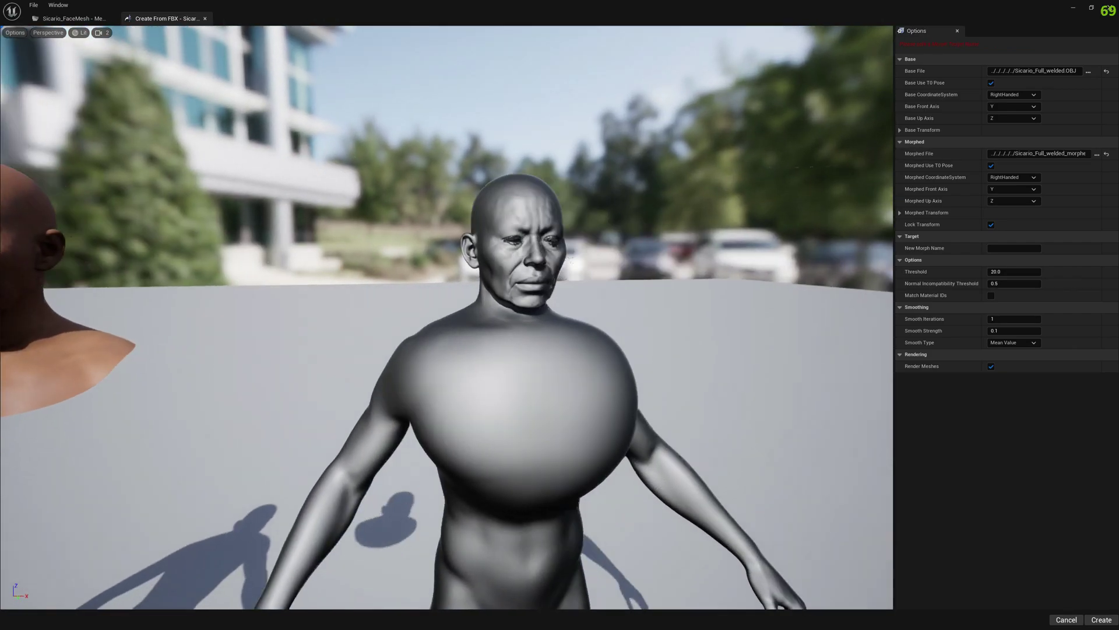
pyautogui.moveTo(401, 321); pyautogui.dragTo(593, 315)
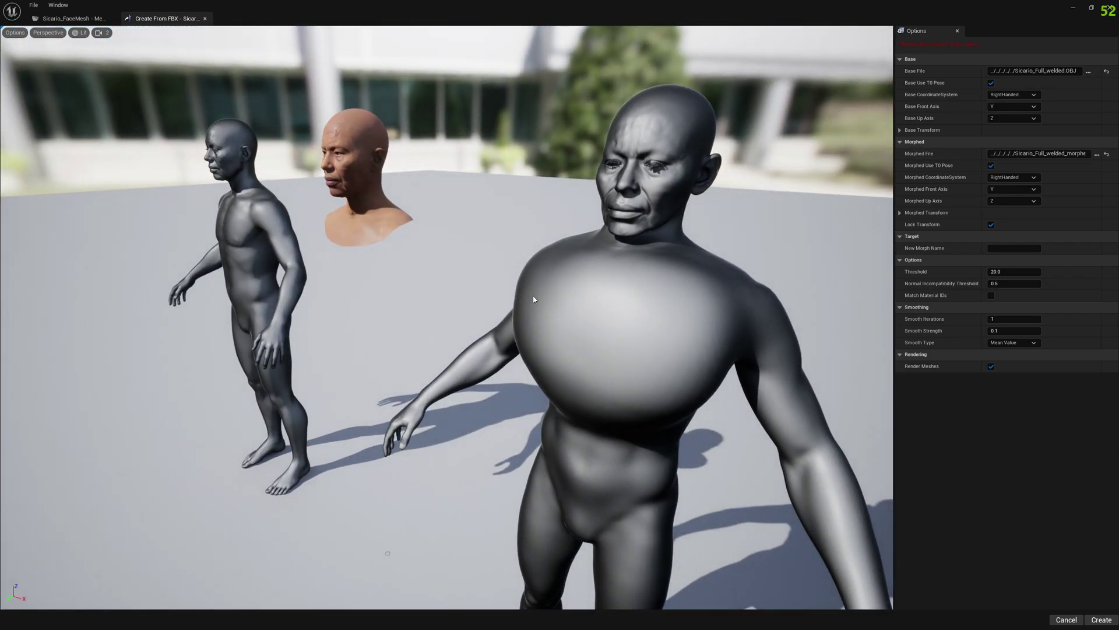
pyautogui.moveTo(533, 299); pyautogui.dragTo(607, 251, button='right')
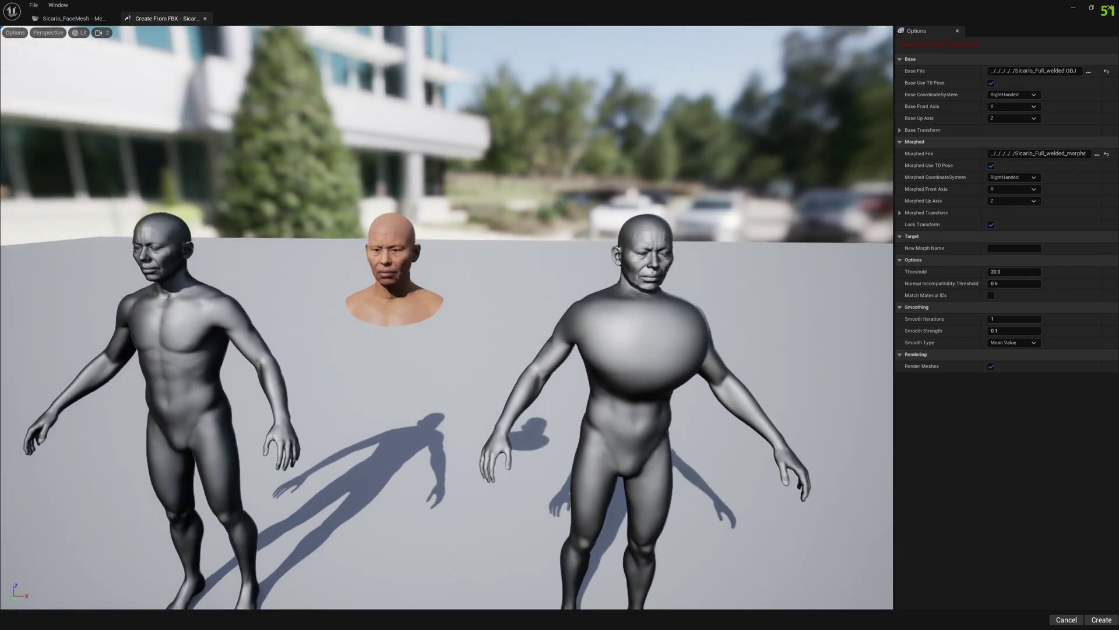
pyautogui.moveTo(446, 311); pyautogui.dragTo(438, 306)
# Name the new morph Test1, set Smooth Iterations to 0 and create it on the face mesh.
pyautogui.click(1015, 249)
pyautogui.write('Test1')
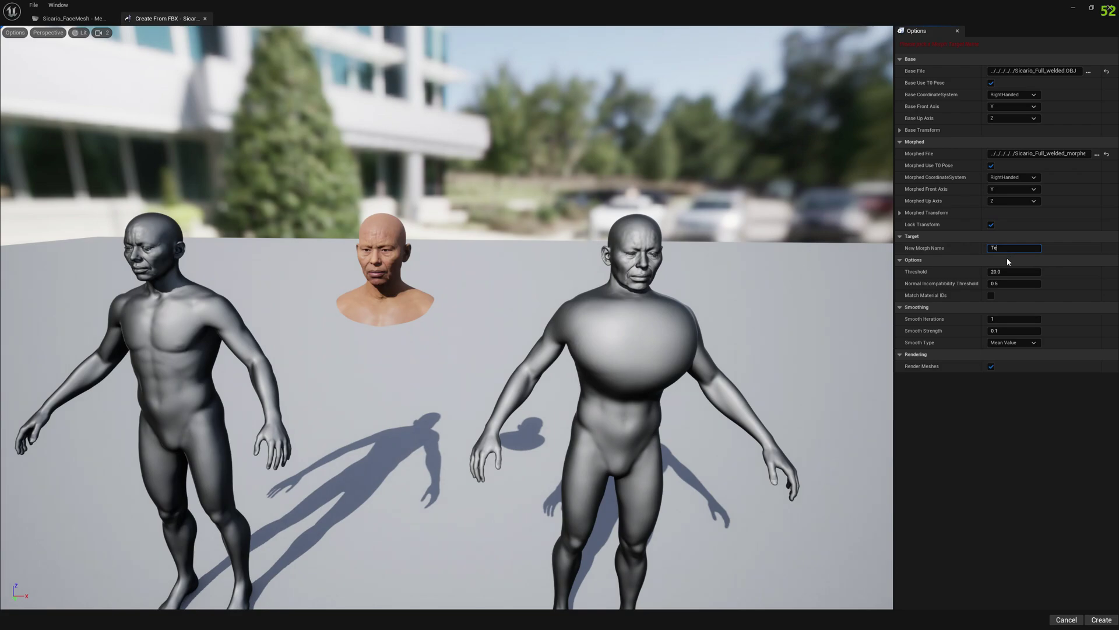
pyautogui.click(1013, 320)
pyautogui.click(1101, 621)
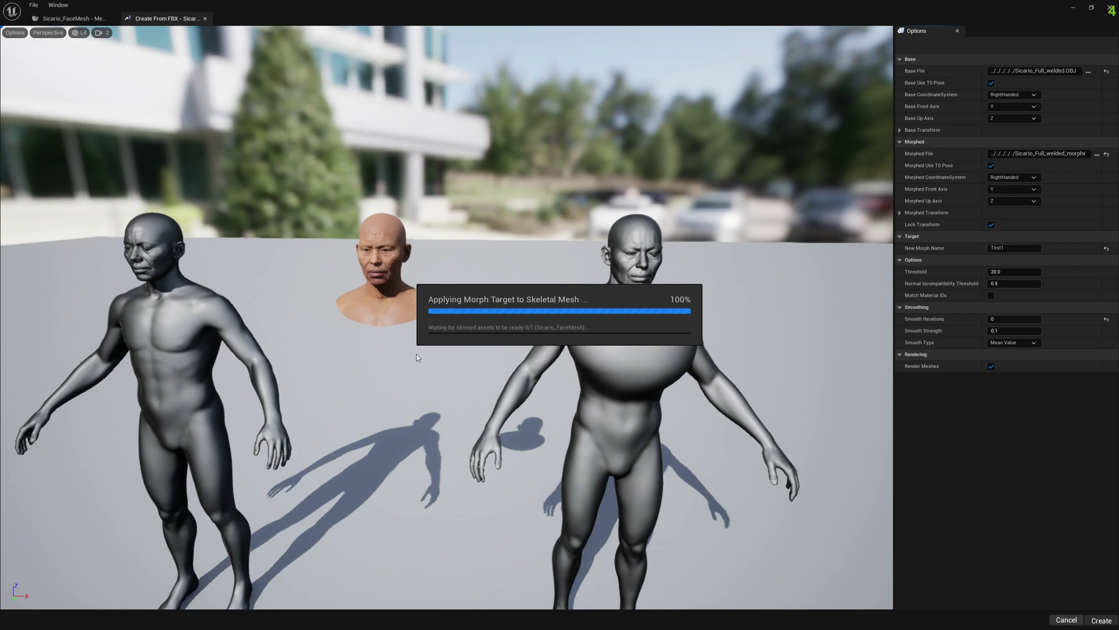
pyautogui.click(618, 336)
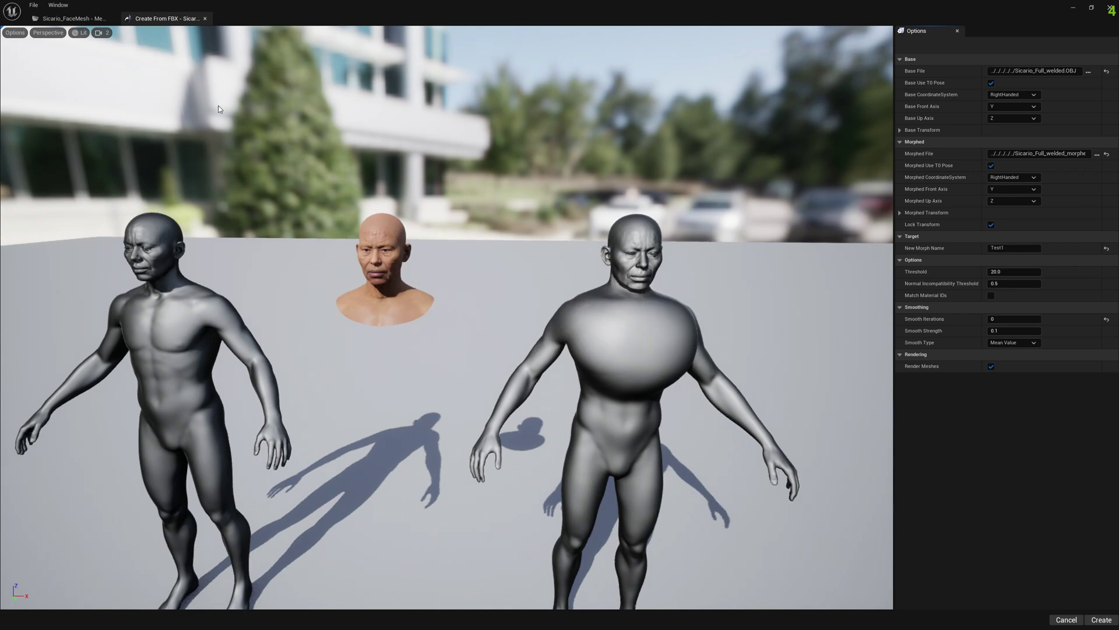
# Open another Mesh Morpher editor and load the m_tal_nrw_body skeletal mesh into it.
pyautogui.click(67, 18)
pyautogui.click(34, 4)
pyautogui.click(39, 20)
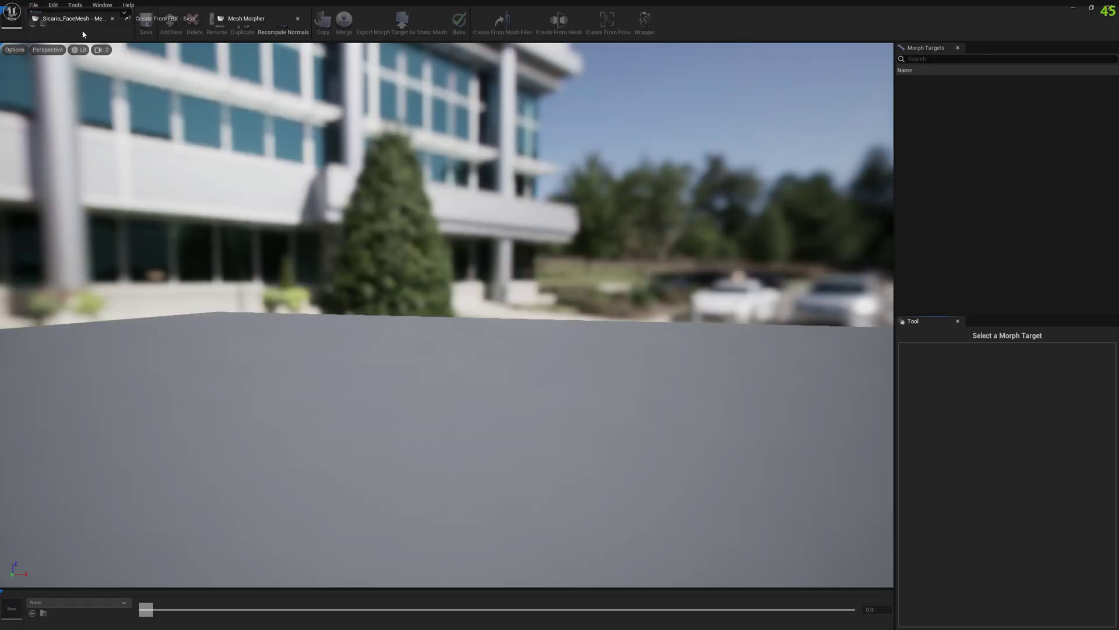
pyautogui.click(77, 31)
pyautogui.write('s')
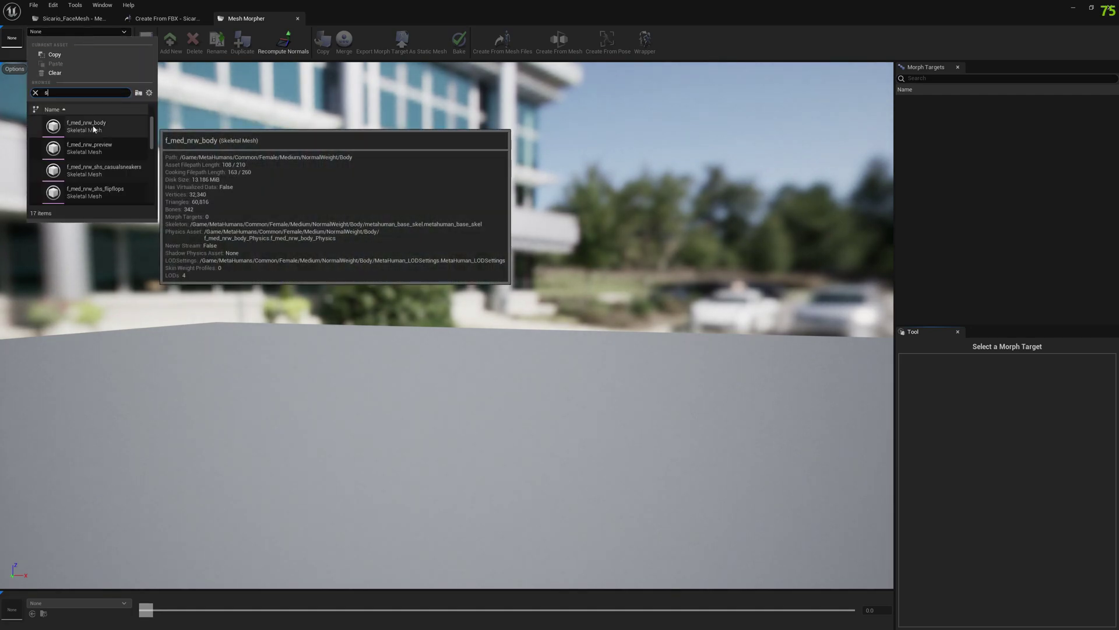
pyautogui.write('ica')
pyautogui.click(110, 129)
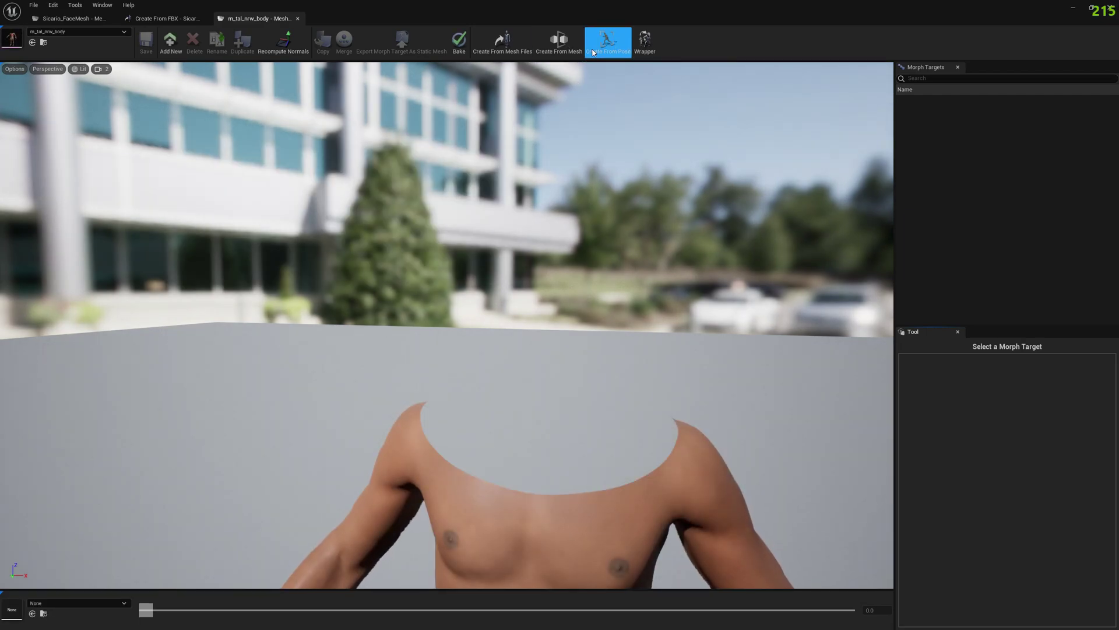
# Set up morph creation from mesh files for the body, with Sicario_Full_welded.OBJ as base and Sicario_Full_welded_morphed.obj as morphed file.
pyautogui.click(501, 41)
pyautogui.click(1038, 71)
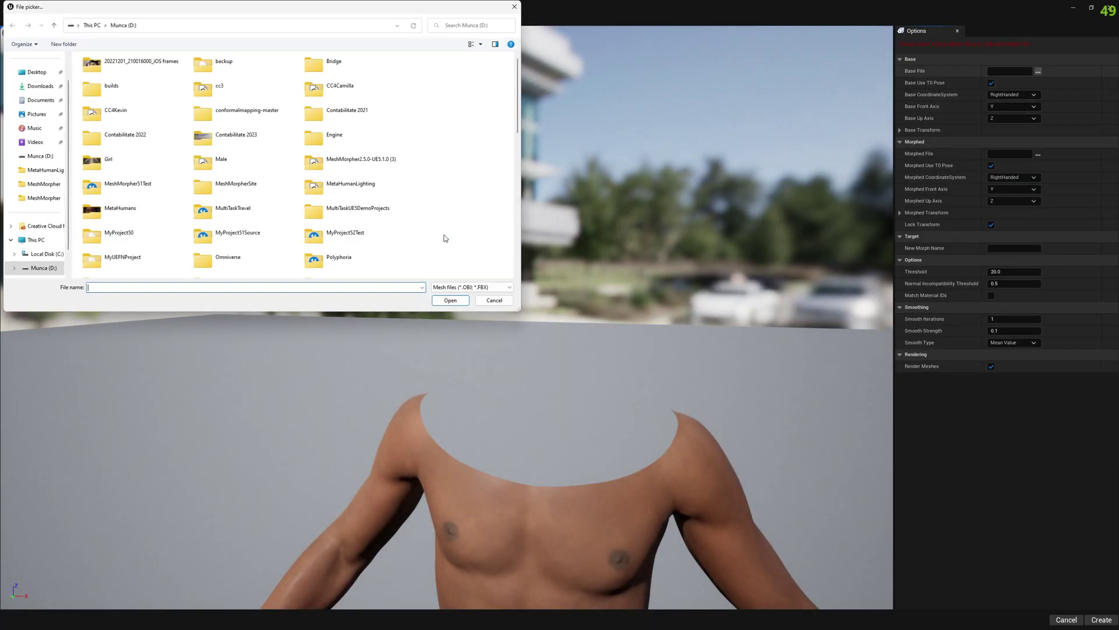
pyautogui.scroll(-3, 373, 183)
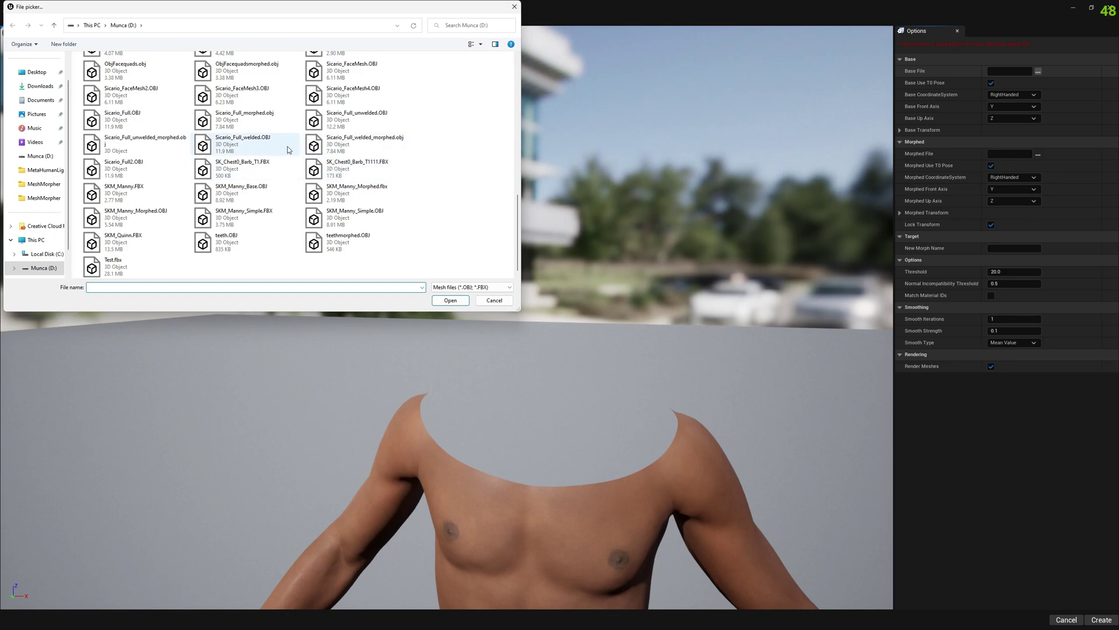
pyautogui.doubleClick(242, 145)
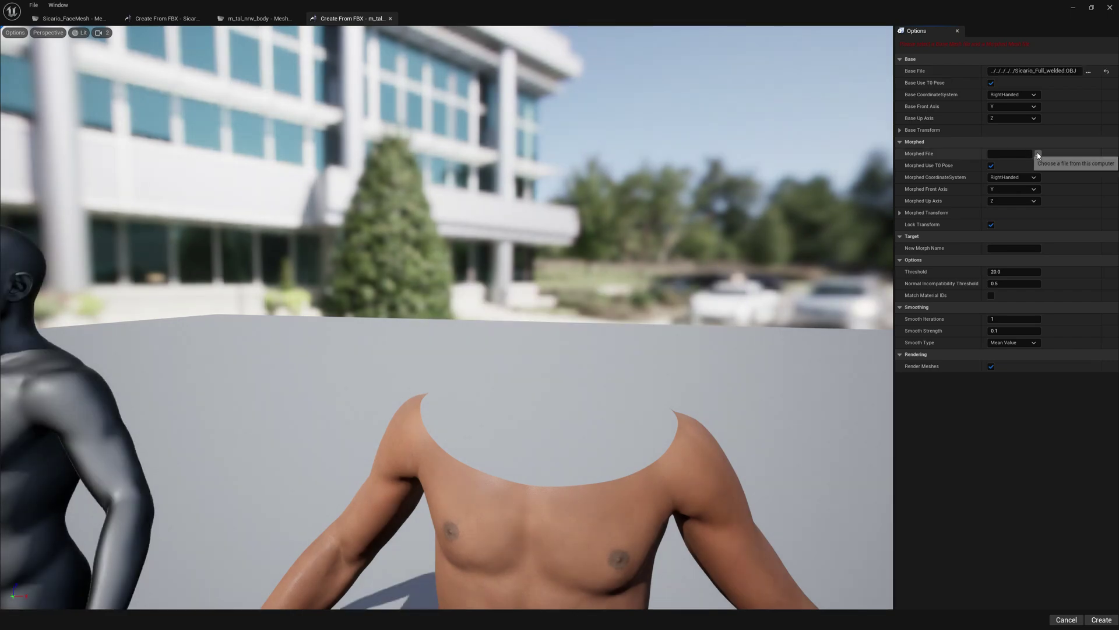
pyautogui.click(1038, 154)
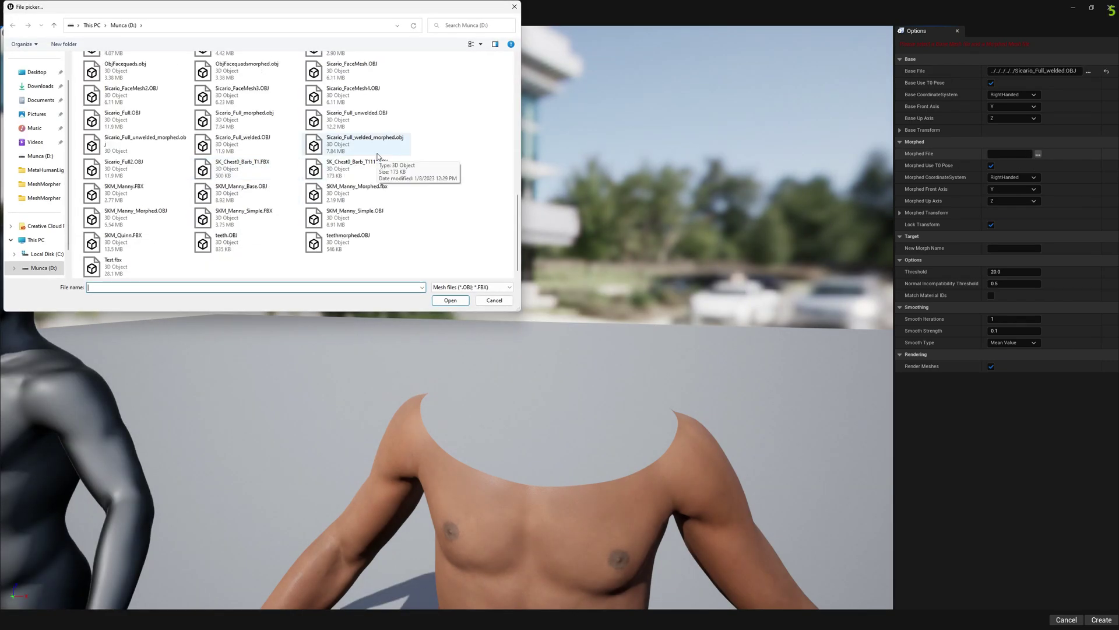
pyautogui.doubleClick(364, 144)
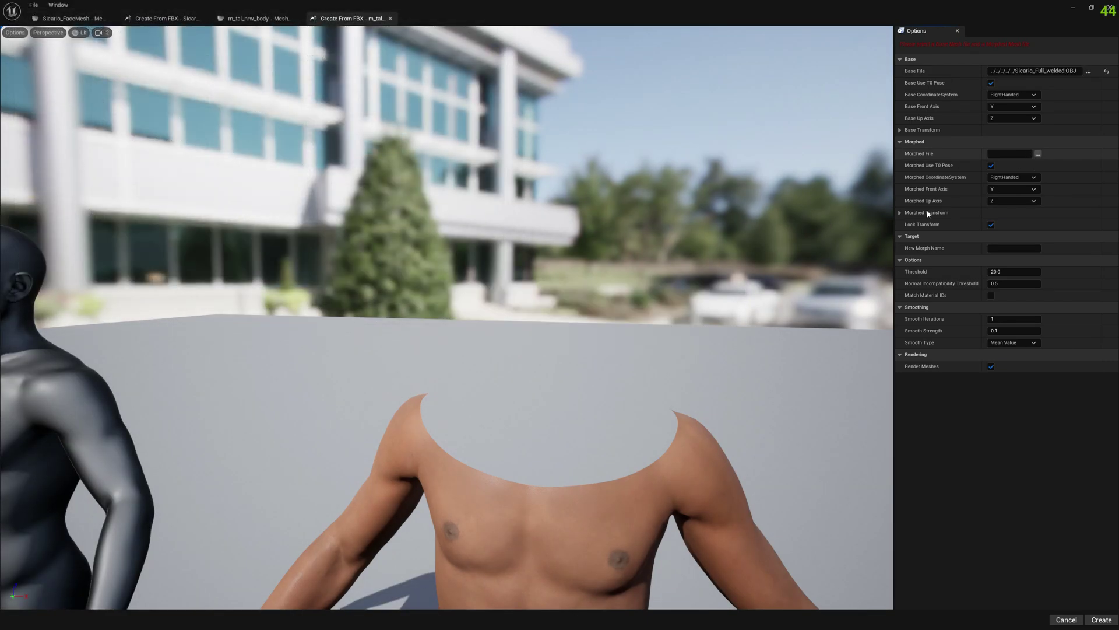
# Name the body's new morph Test1, set Smooth Iterations to 0 and create it.
pyautogui.click(1004, 249)
pyautogui.write('Te')
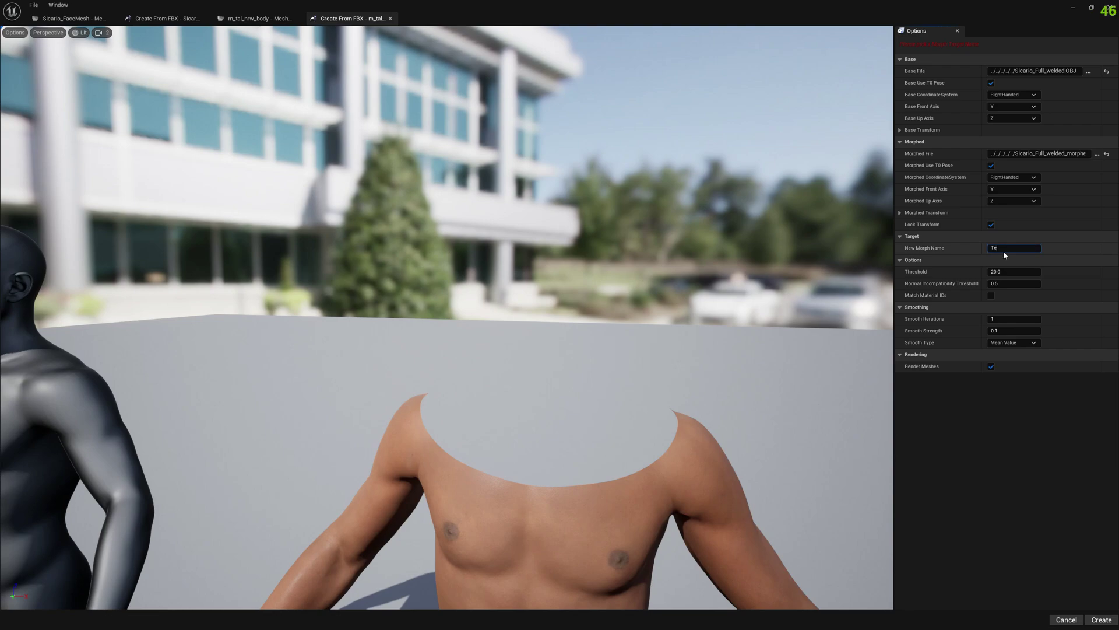
pyautogui.write('st1')
pyautogui.press('Return')
pyautogui.click(1006, 320)
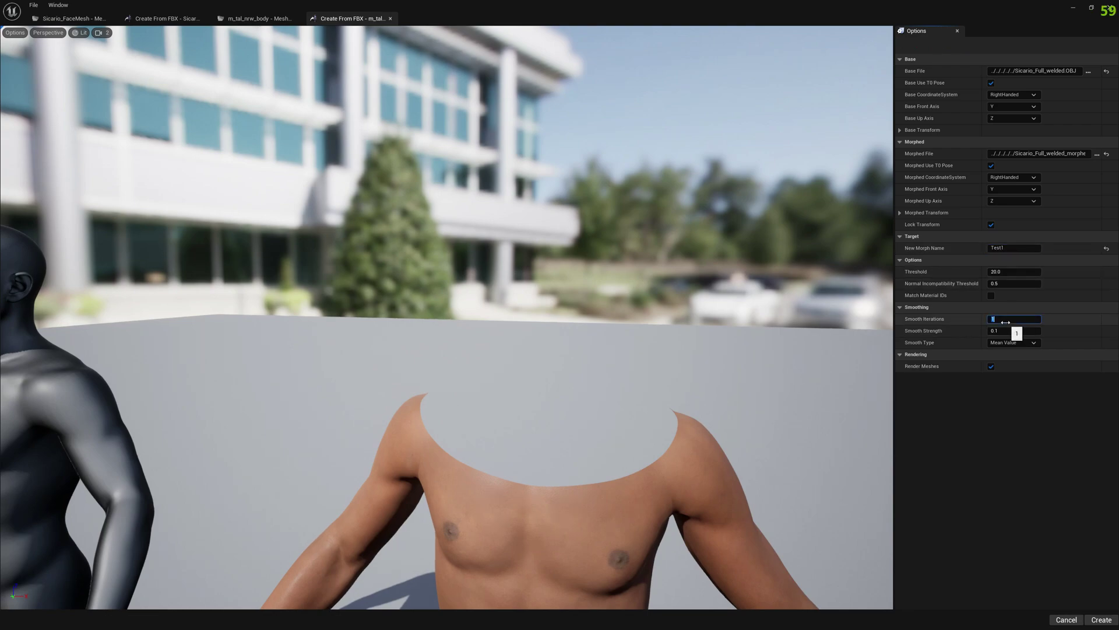
pyautogui.write('0')
pyautogui.press('Return')
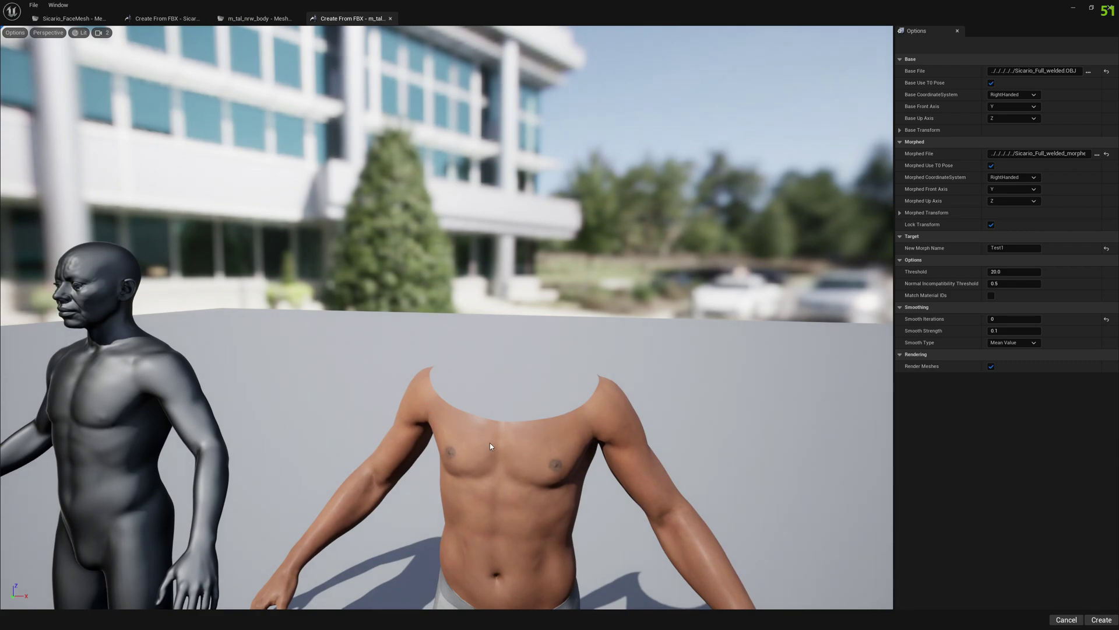
pyautogui.click(1101, 619)
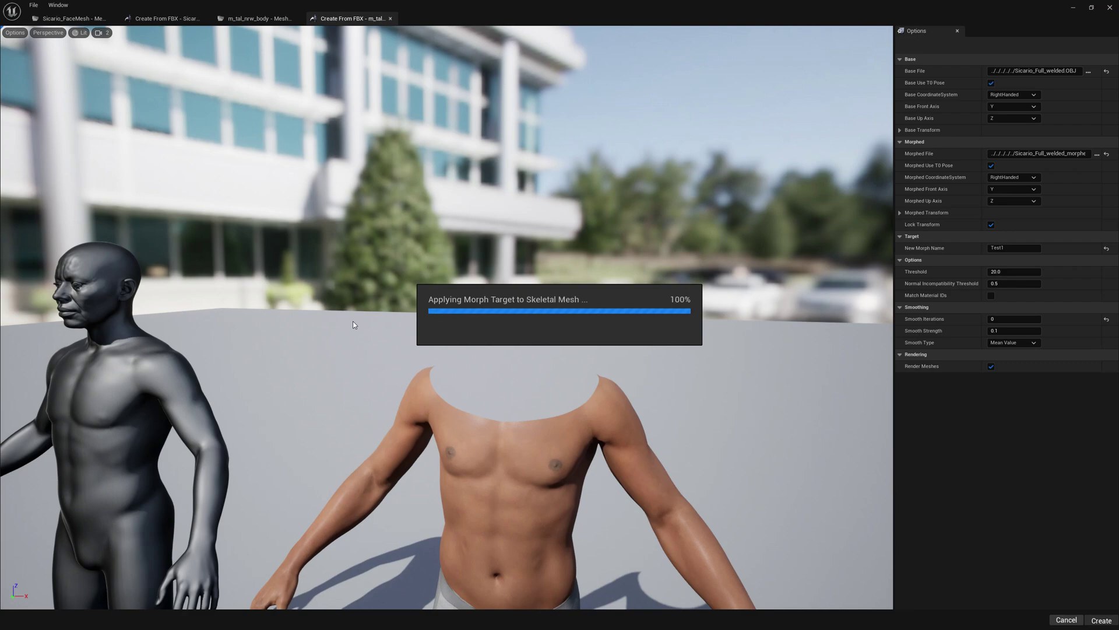
pyautogui.click(625, 337)
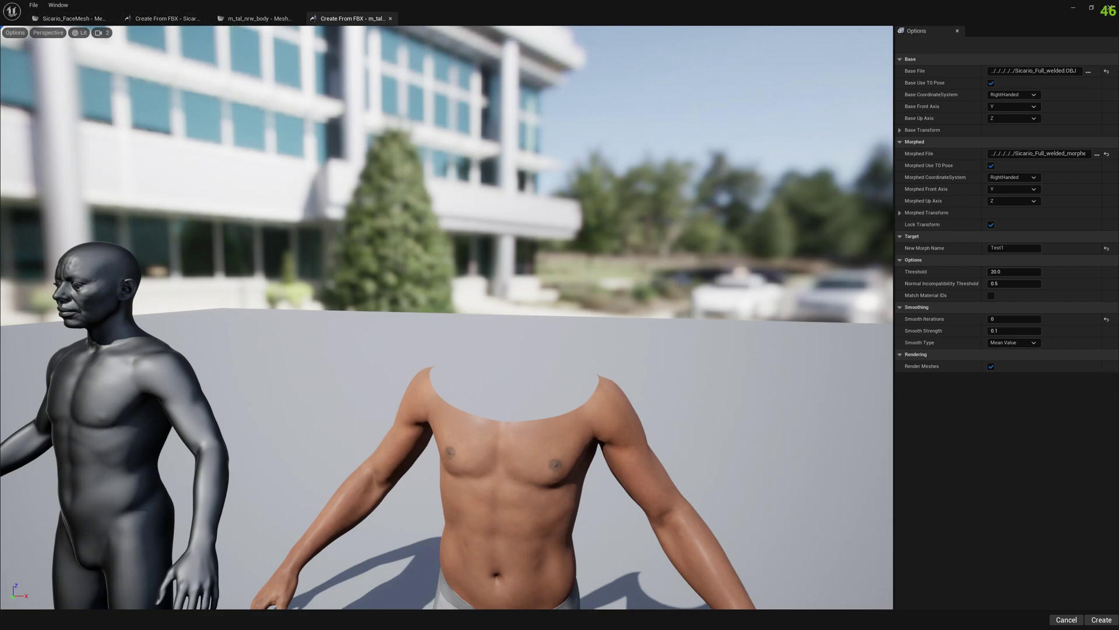
pyautogui.press('s')
pyautogui.moveTo(184, 85)
pyautogui.mouseDown(button='right')
pyautogui.moveTo(236, 86)
pyautogui.moveTo(184, 84)
pyautogui.mouseUp(button='right')
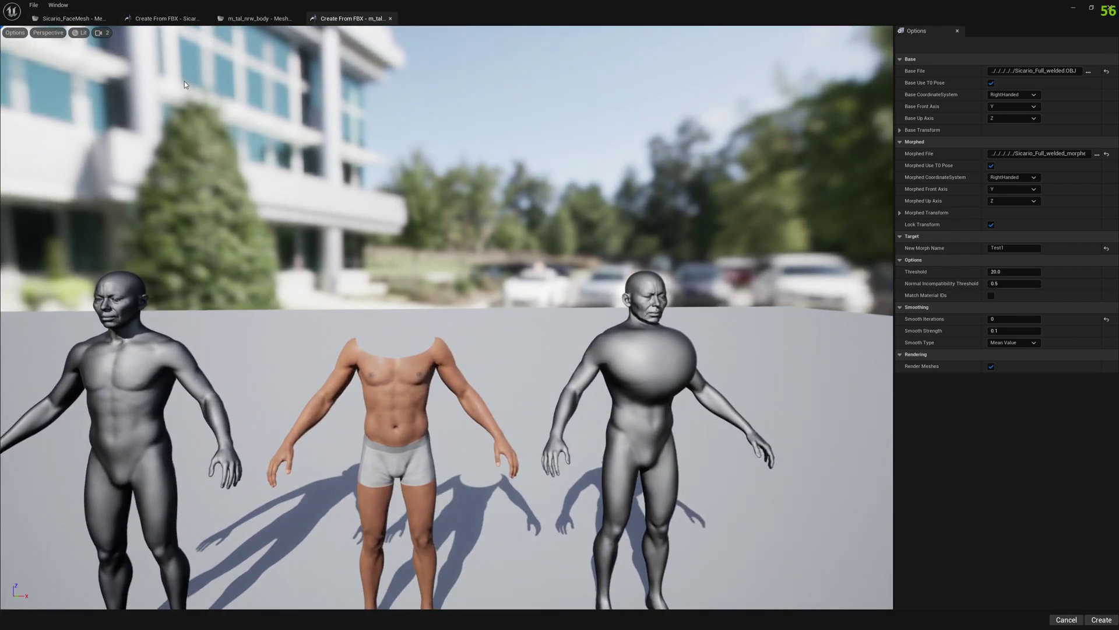
# Preview the Test1 morph target on m_tal_nrw_body and examine the deformed chest from several angles.
pyautogui.click(265, 17)
pyautogui.click(923, 101)
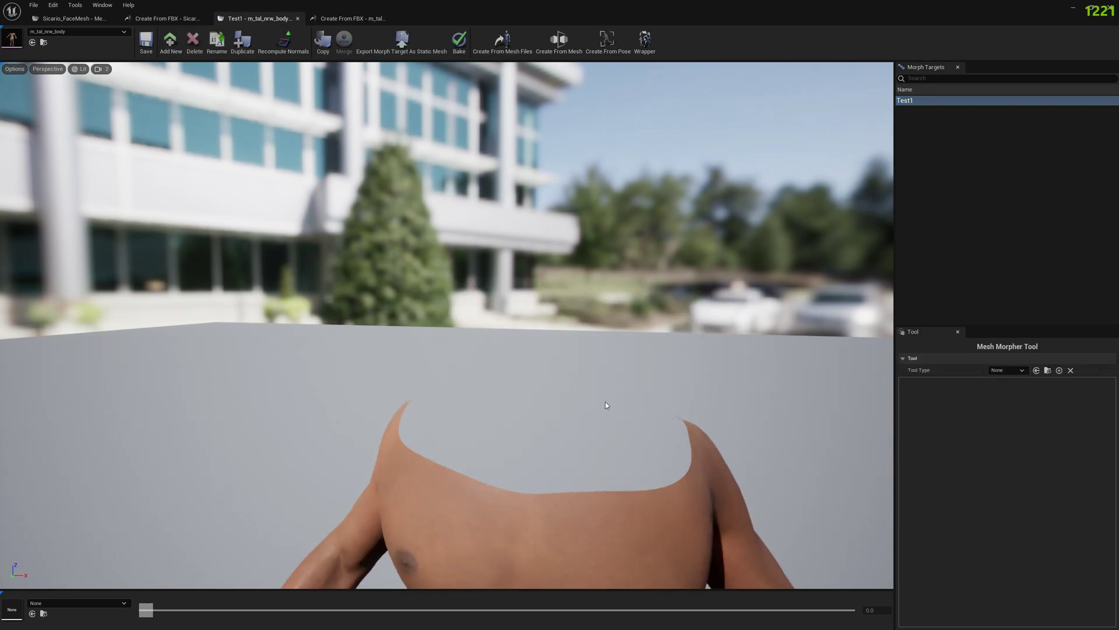
pyautogui.moveTo(627, 402); pyautogui.dragTo(496, 411, button='right')
pyautogui.keyDown('alt'); pyautogui.moveTo(441, 391); pyautogui.dragTo(621, 365); pyautogui.keyUp('alt')
pyautogui.press('w')
pyautogui.press('a')
pyautogui.moveTo(326, 310); pyautogui.dragTo(326, 309, button='right')
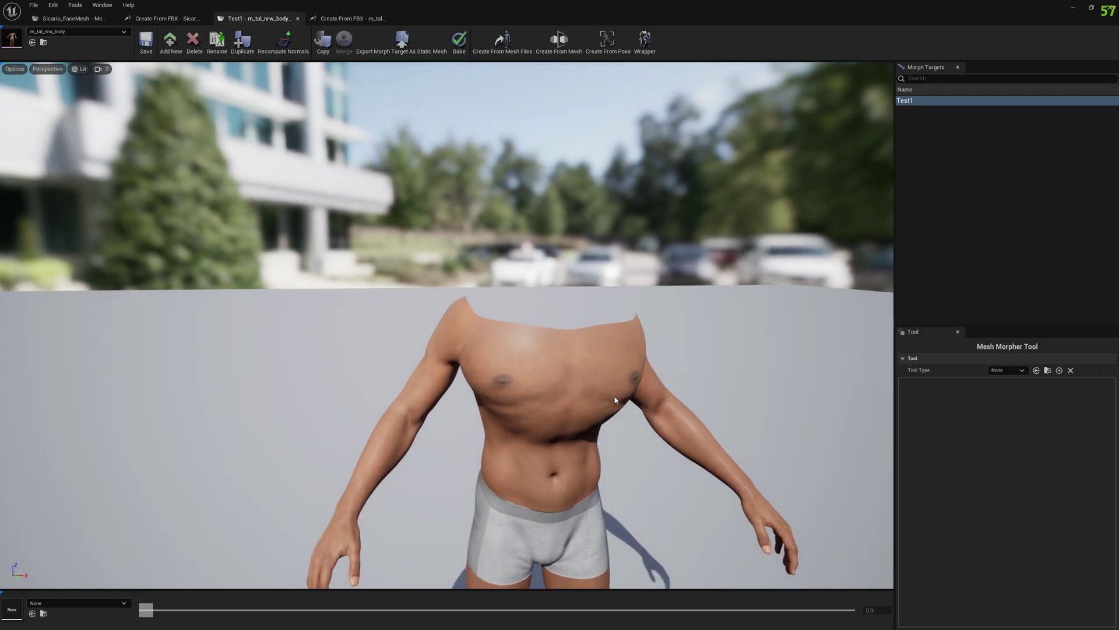
pyautogui.moveTo(590, 415); pyautogui.dragTo(575, 410)
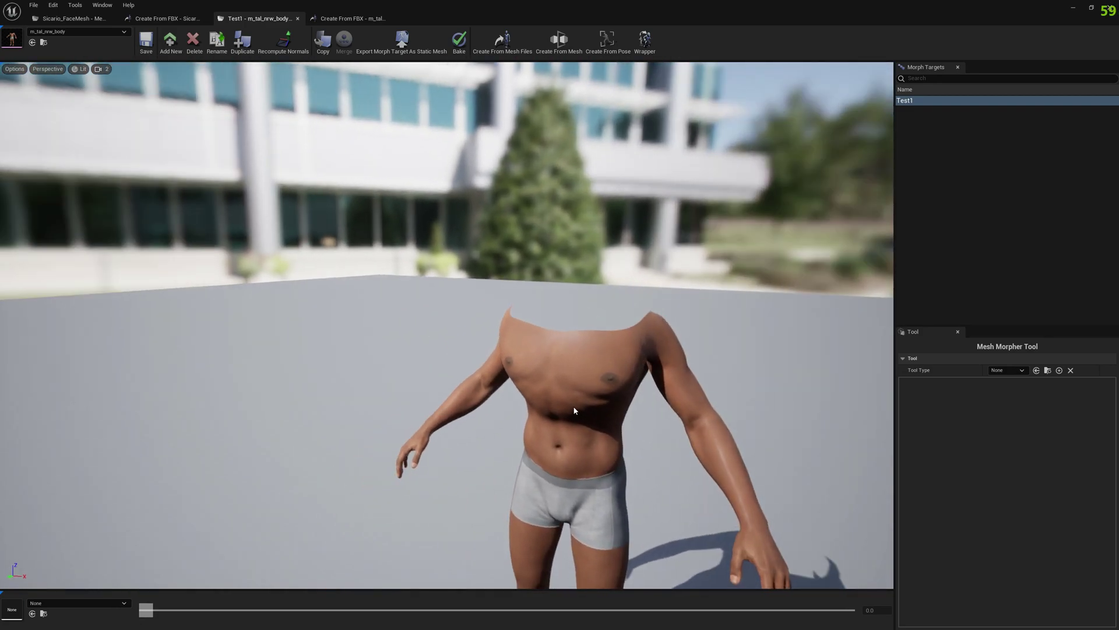
pyautogui.moveTo(511, 387); pyautogui.dragTo(526, 356)
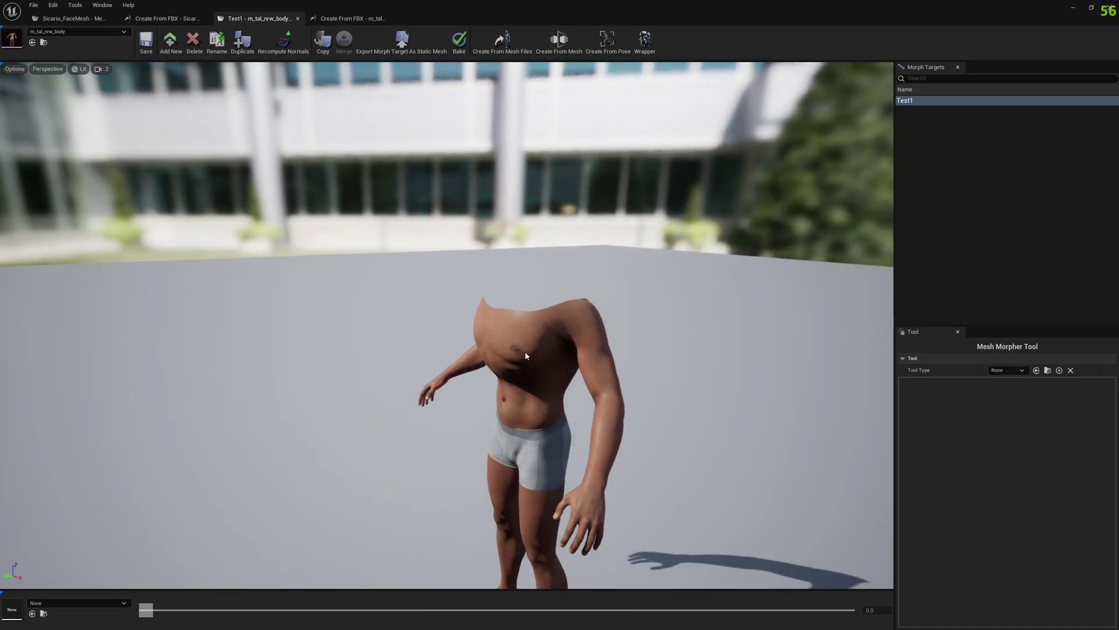
pyautogui.moveTo(643, 365); pyautogui.dragTo(561, 370)
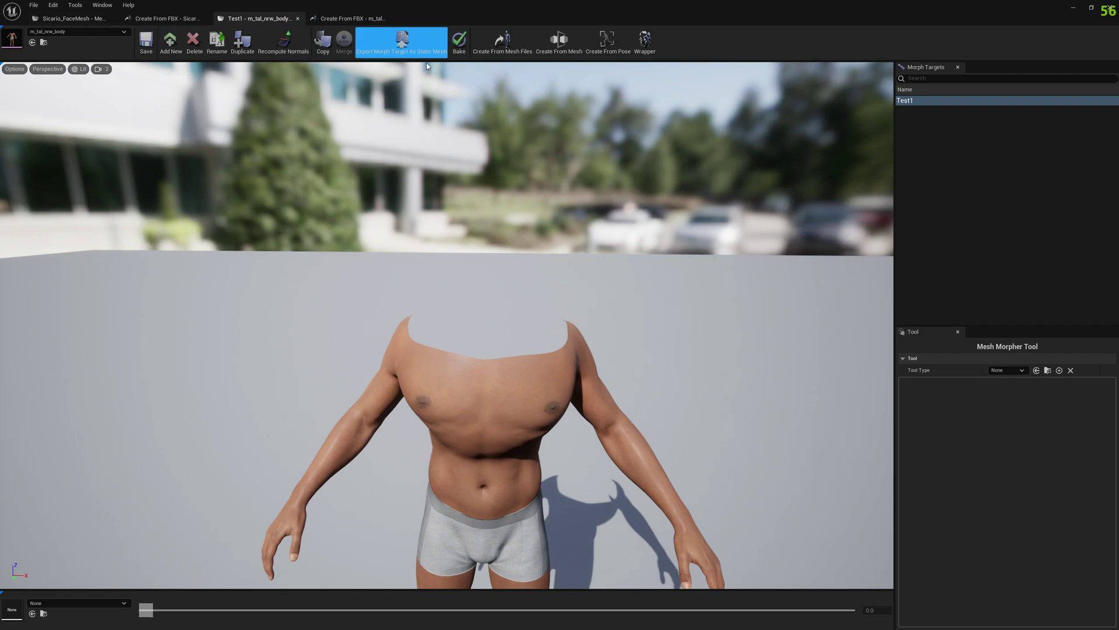
# Bake the Test1 morph target into Sicario_FaceMesh at a weight of 1.0.
pyautogui.click(70, 18)
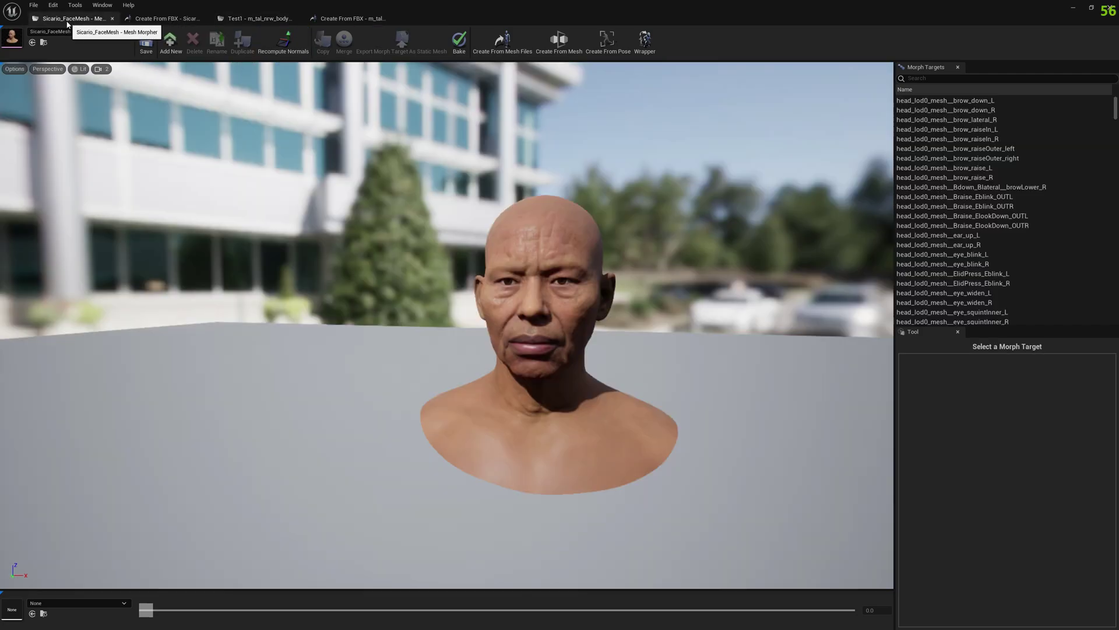
pyautogui.click(465, 54)
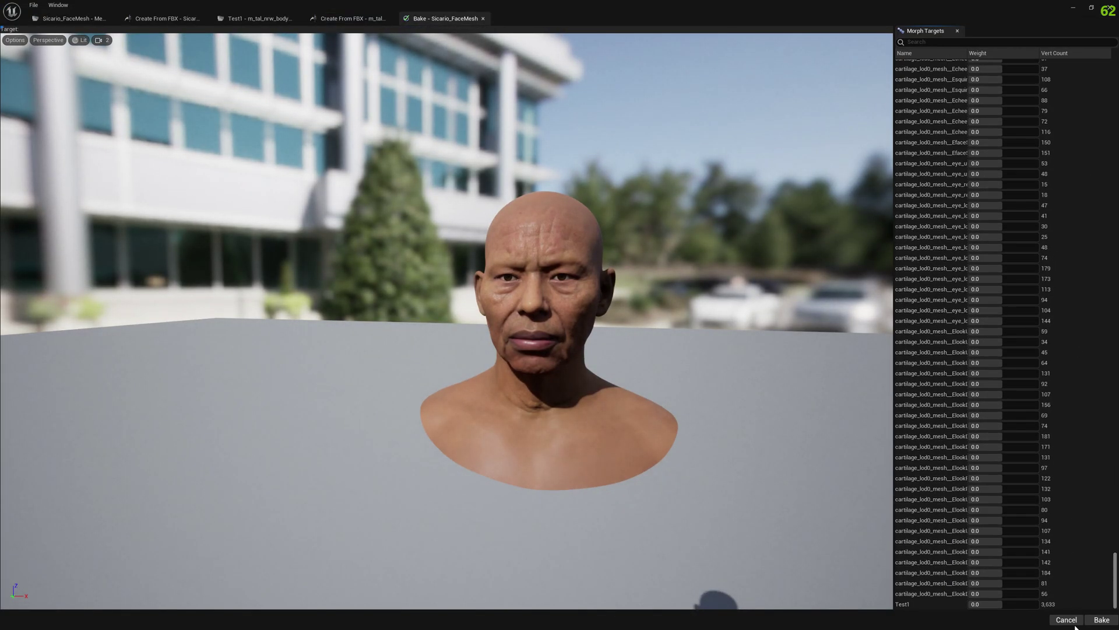
pyautogui.moveTo(1002, 604); pyautogui.dragTo(1041, 604)
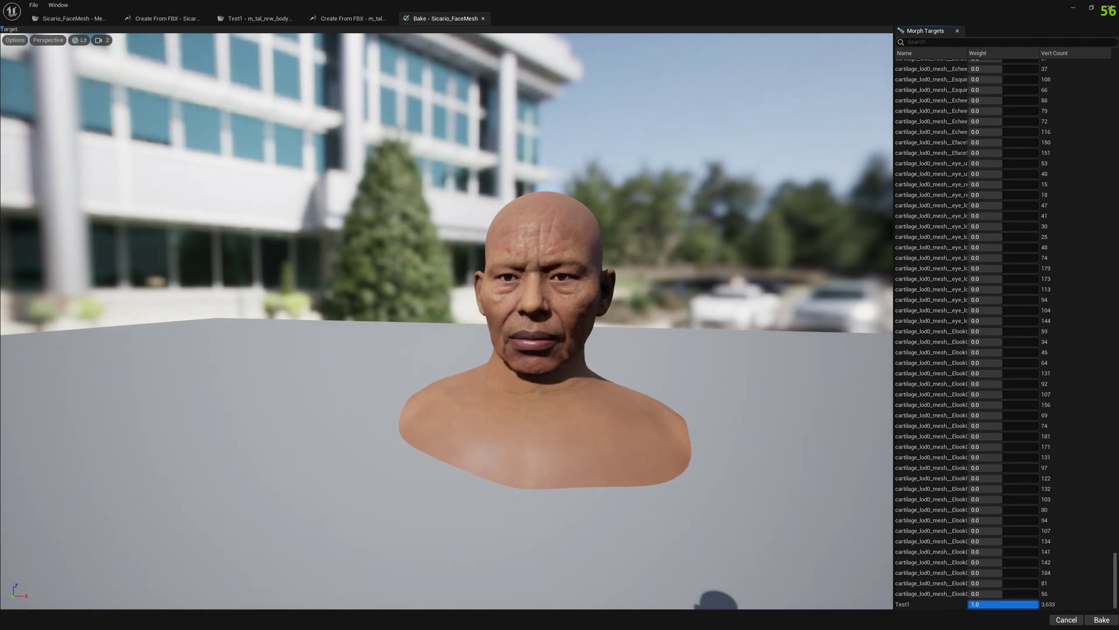
pyautogui.click(1088, 621)
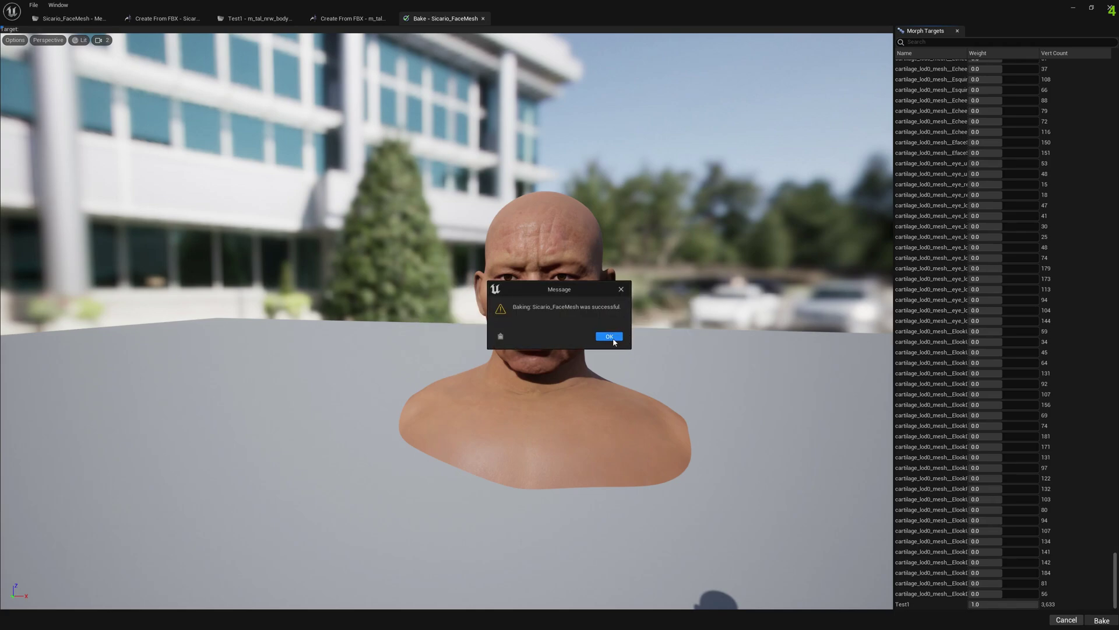
pyautogui.click(613, 338)
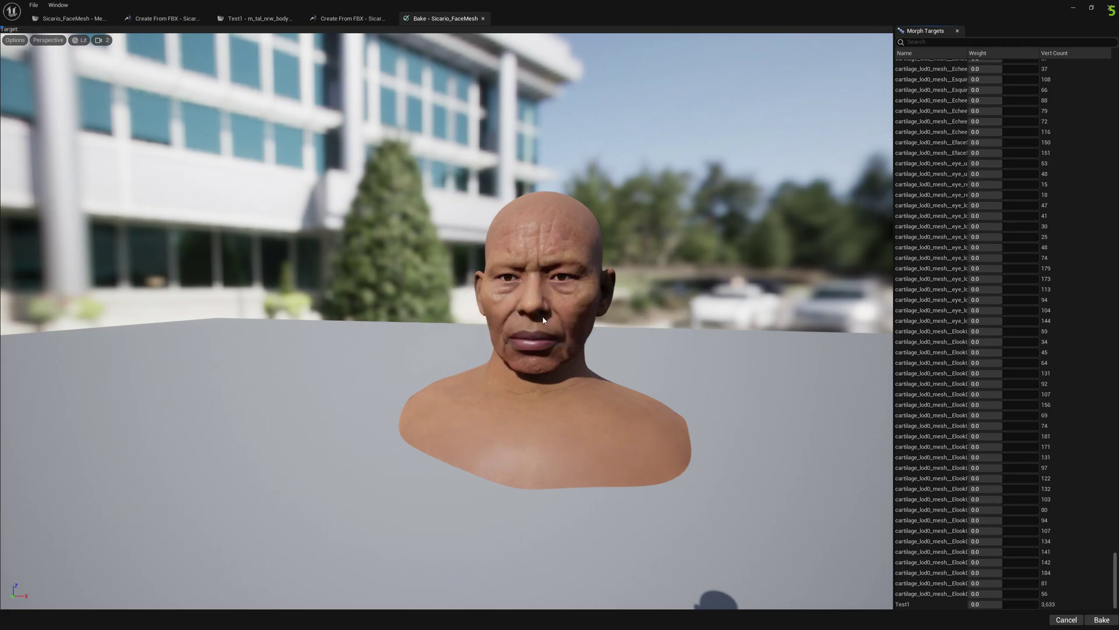
# Bake the Test1 morph target into the m_tal_nrw_body mesh at a weight of 1.0.
pyautogui.click(259, 18)
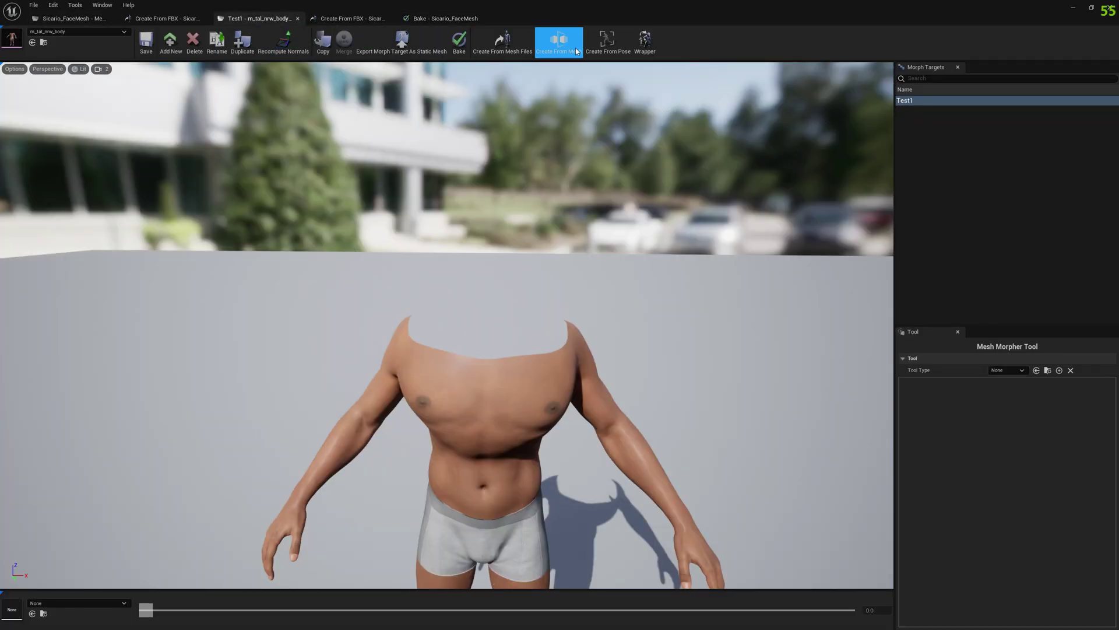
pyautogui.click(459, 40)
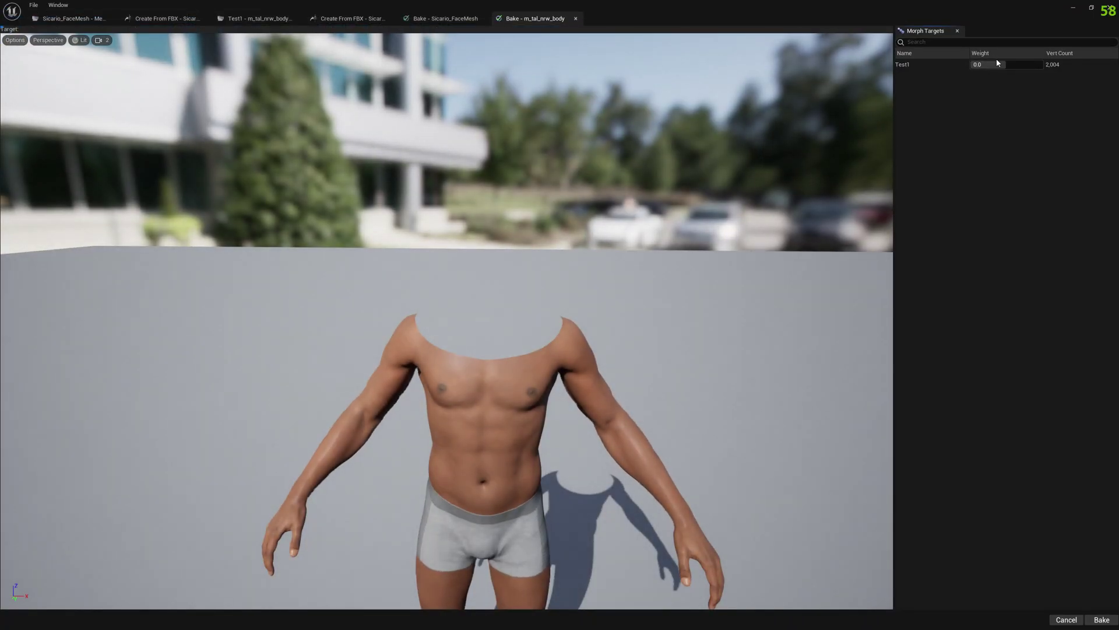
pyautogui.moveTo(996, 64); pyautogui.dragTo(1007, 65)
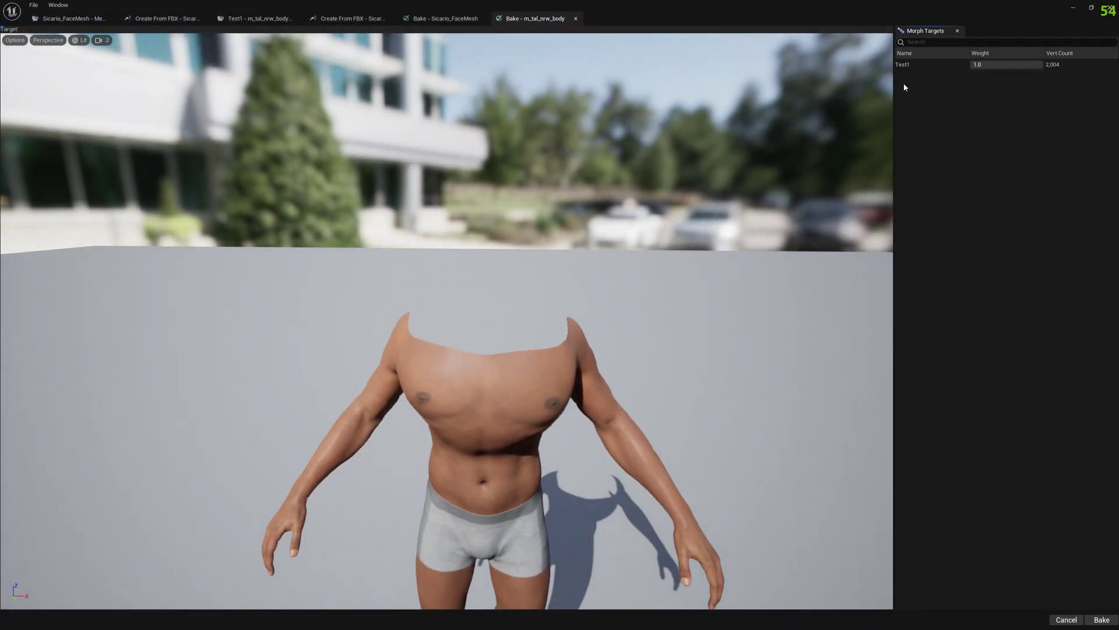
pyautogui.click(1101, 619)
pyautogui.click(606, 337)
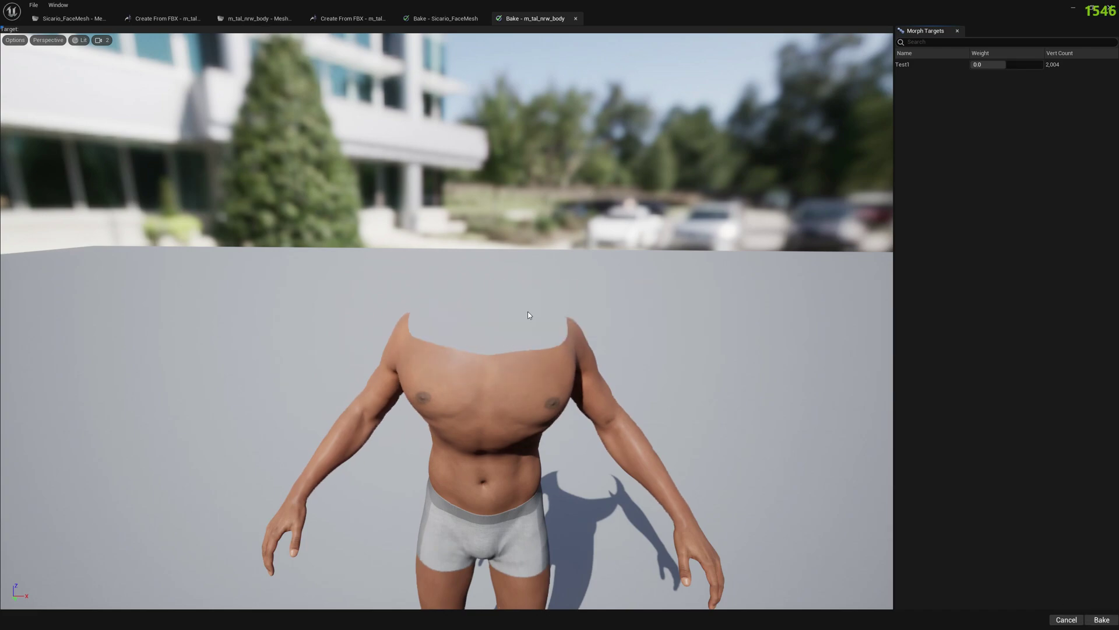
# Open the BP_Sicario blueprint from the MetaHumans/Sicario folder and display the assembled character in its viewport.
pyautogui.click(93, 20)
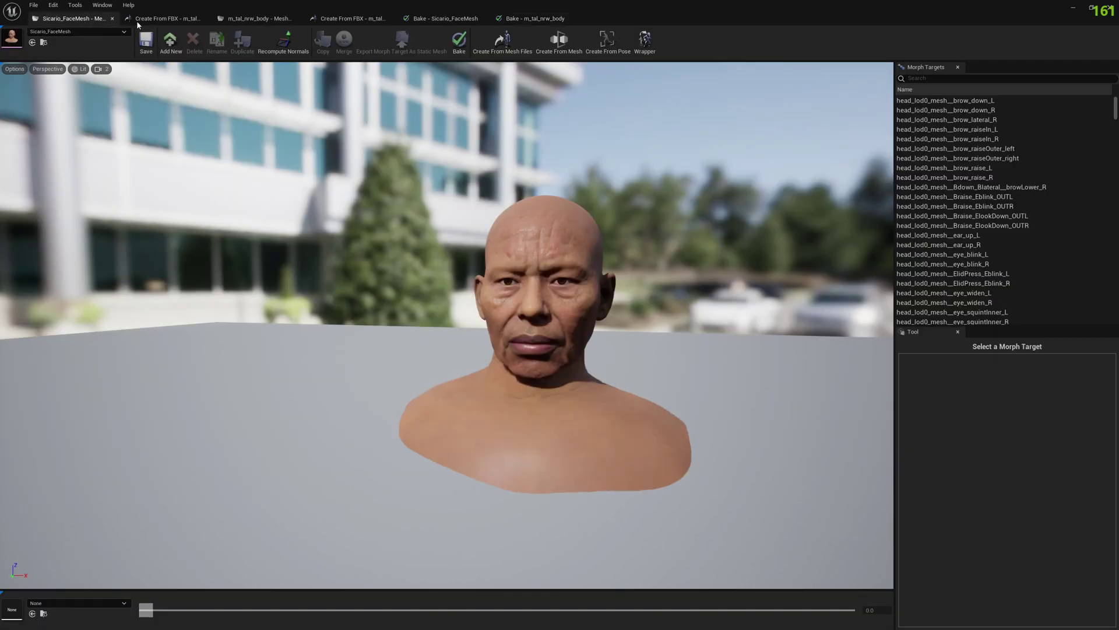
pyautogui.click(1073, 9)
pyautogui.click(33, 623)
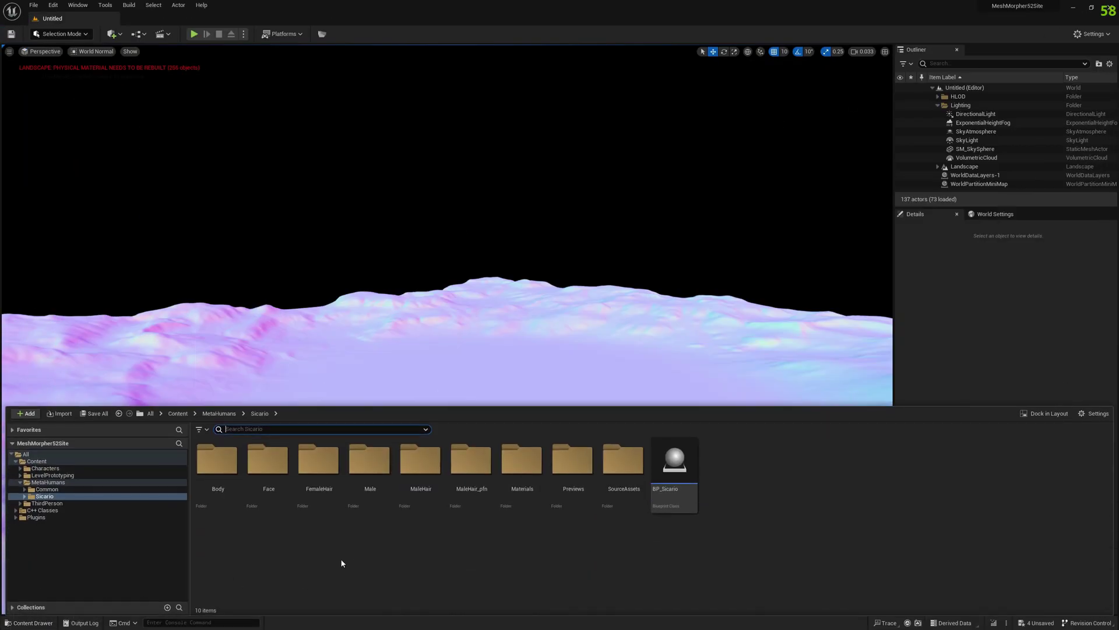
pyautogui.click(675, 462)
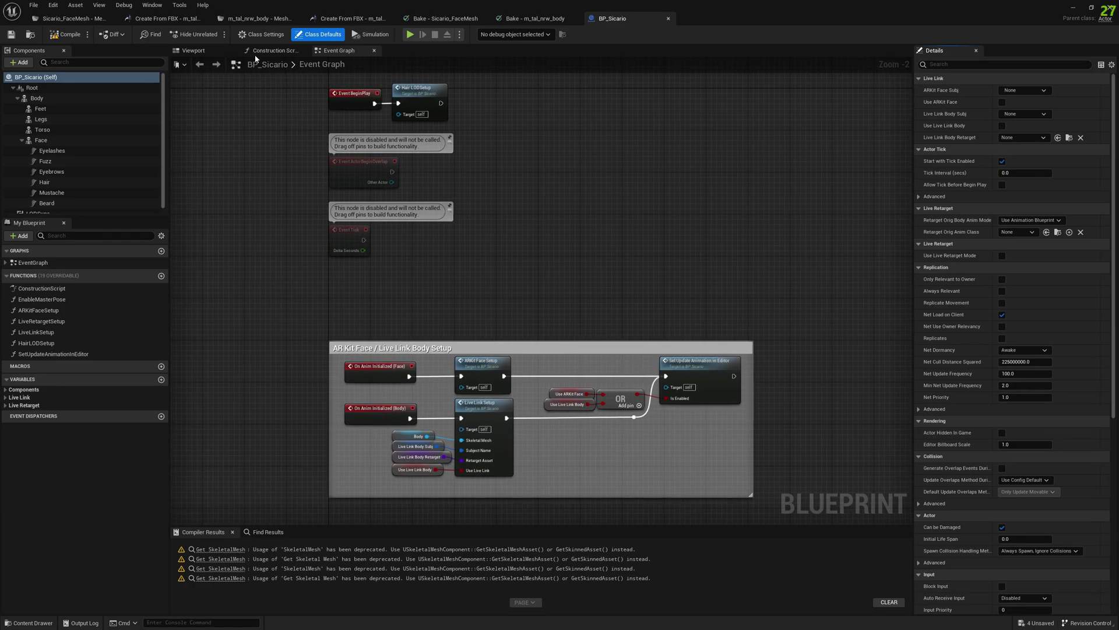
pyautogui.click(219, 50)
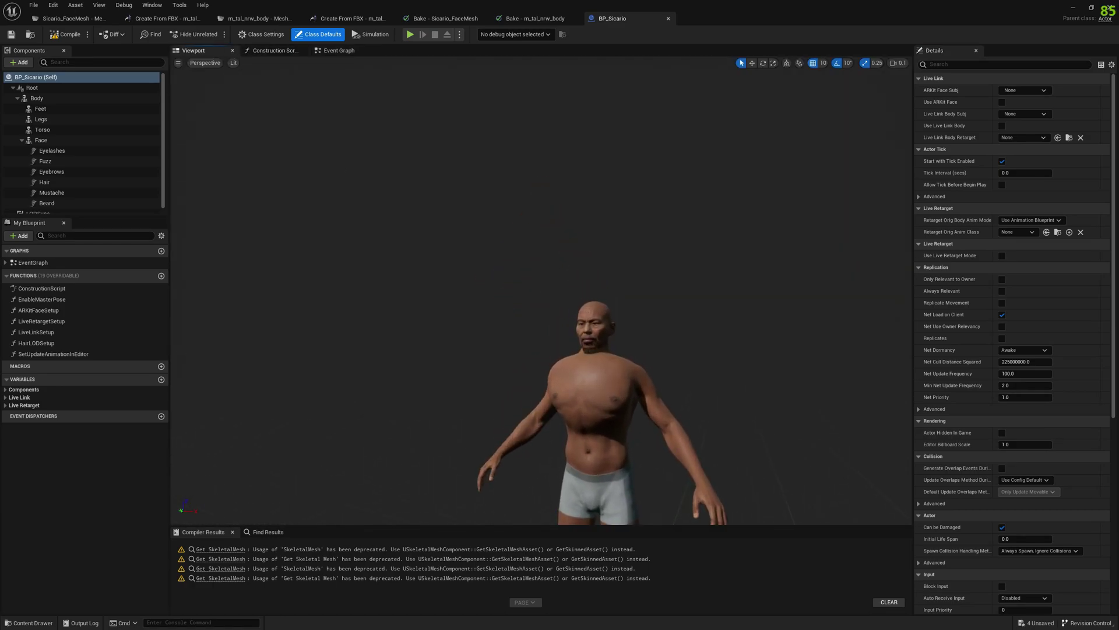
# Select the Body component and examine the baked chest and the seam between face and body meshes.
pyautogui.moveTo(386, 289)
pyautogui.mouseDown(button='right')
pyautogui.moveTo(385, 350)
pyautogui.moveTo(420, 326)
pyautogui.moveTo(385, 289)
pyautogui.mouseUp(button='right')
pyautogui.keyDown('alt'); pyautogui.moveTo(574, 286); pyautogui.dragTo(385, 291); pyautogui.keyUp('alt')
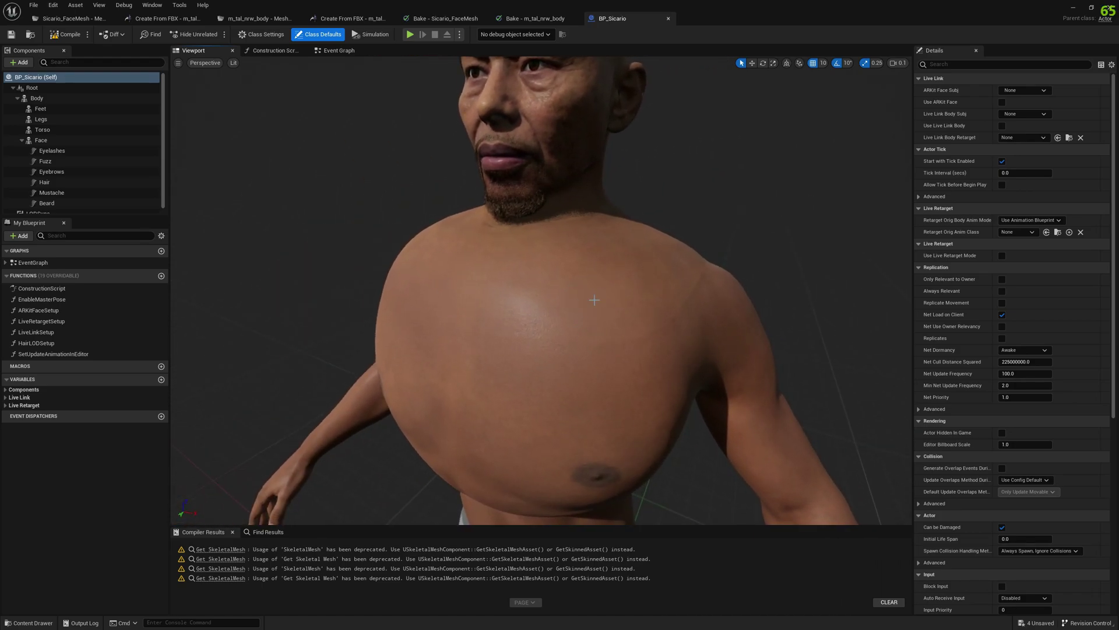
pyautogui.click(551, 338)
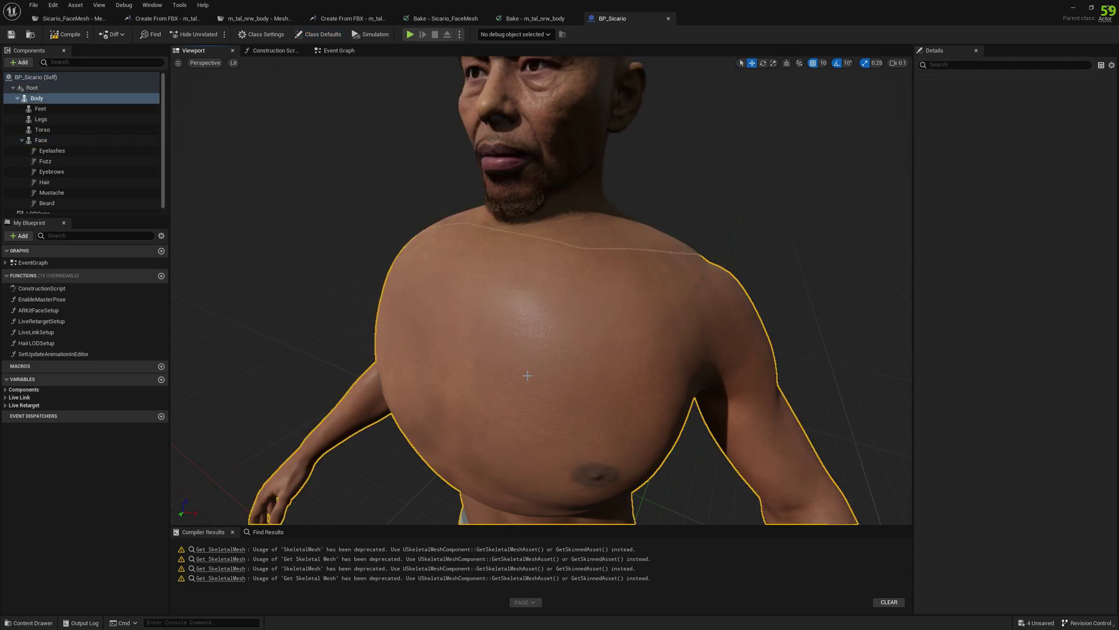
pyautogui.moveTo(565, 350); pyautogui.dragTo(530, 349, button='right')
pyautogui.moveTo(603, 318); pyautogui.dragTo(606, 408, button='right')
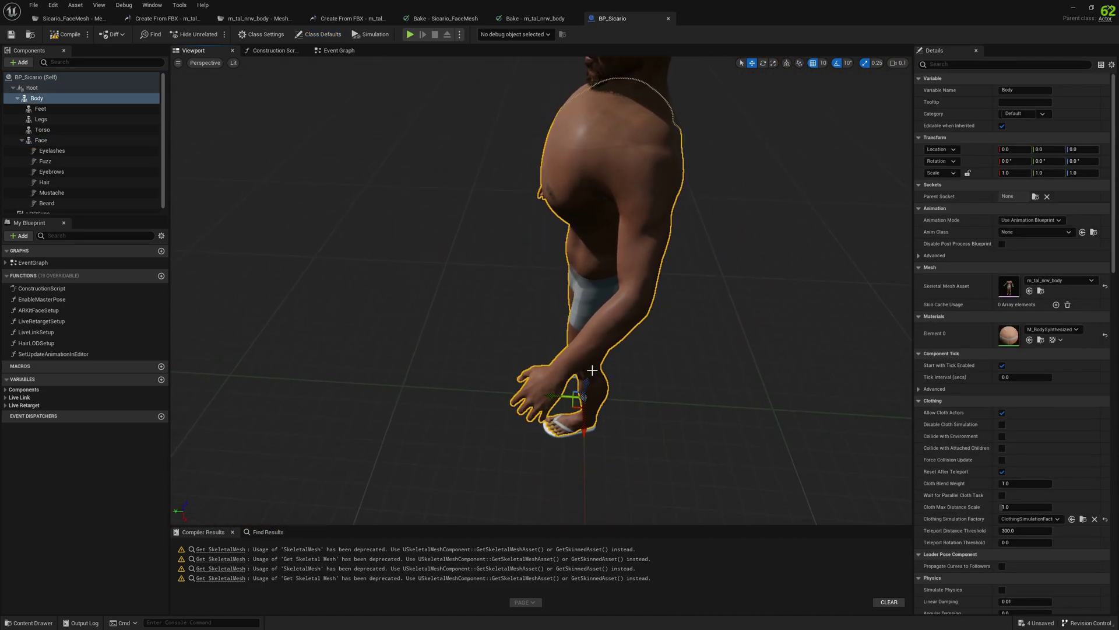
# Rotate the Body component to about 180° around its vertical axis and examine the seam across the upper back.
pyautogui.moveTo(556, 423); pyautogui.dragTo(677, 435)
pyautogui.moveTo(676, 434); pyautogui.dragTo(670, 275, button='right')
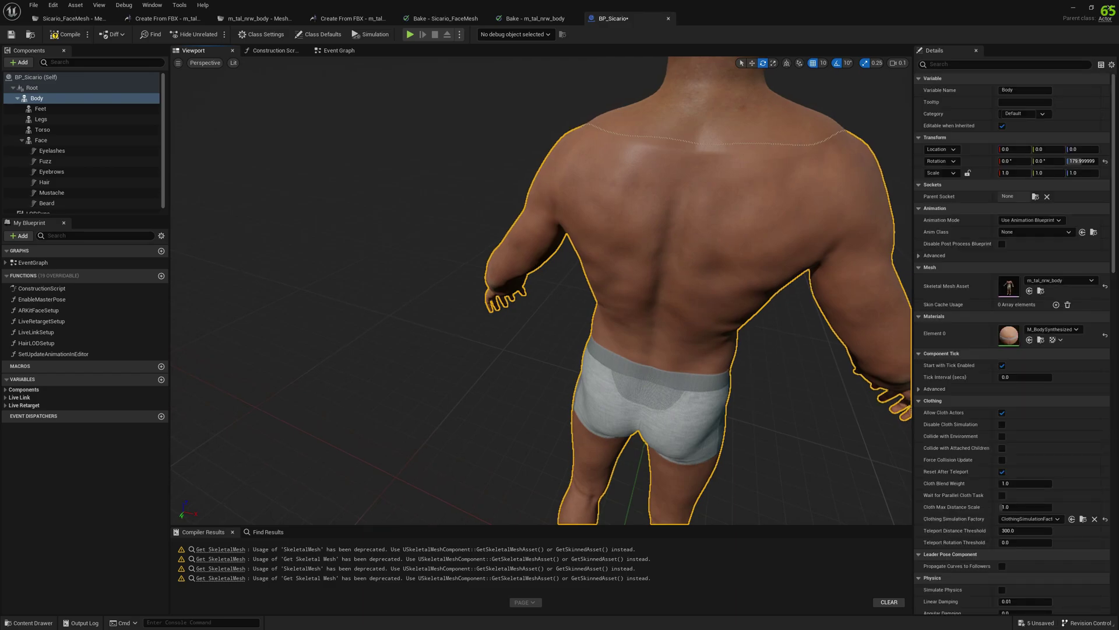
pyautogui.click(37, 76)
pyautogui.moveTo(319, 140); pyautogui.dragTo(319, 140, button='right')
pyautogui.moveTo(551, 246); pyautogui.dragTo(551, 246, button='right')
pyautogui.click(481, 251)
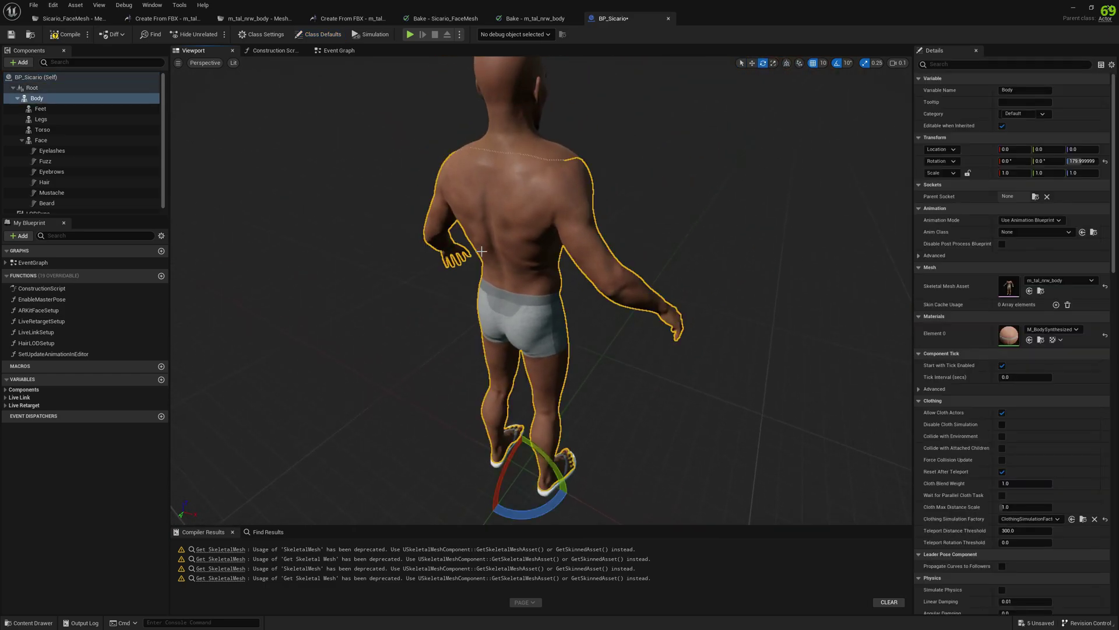
# Rotate the Body component to about 370° around its vertical axis and inspect the chest and shoulder seam from the side.
pyautogui.moveTo(536, 521); pyautogui.dragTo(570, 457)
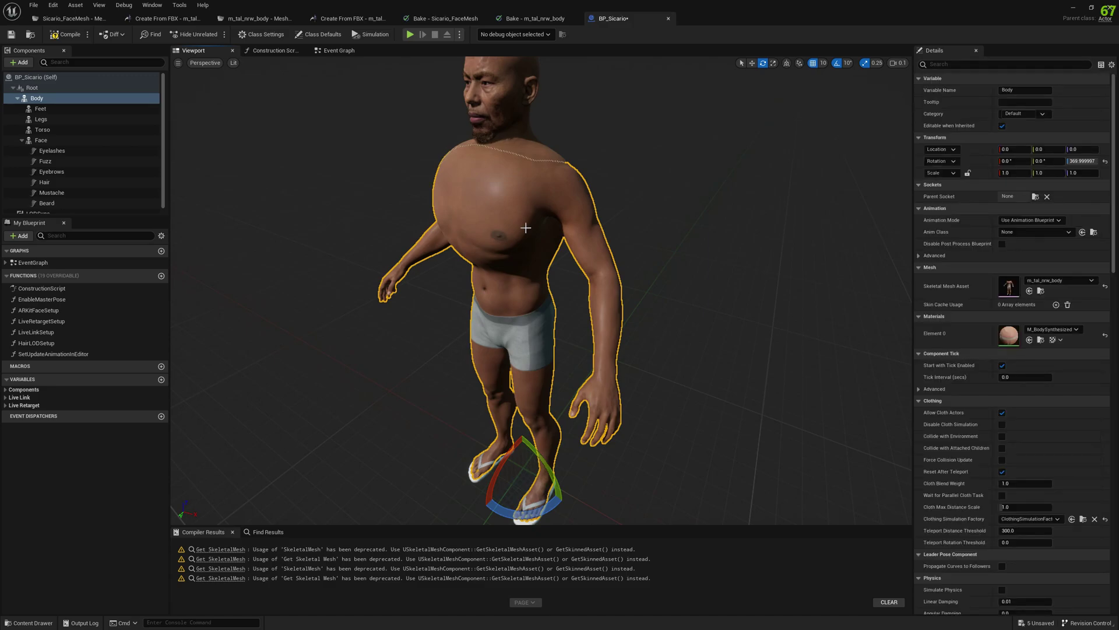
pyautogui.moveTo(525, 227); pyautogui.dragTo(286, 199, button='right')
pyautogui.press('w')
pyautogui.press('s')
pyautogui.press('d')
pyautogui.press('s')
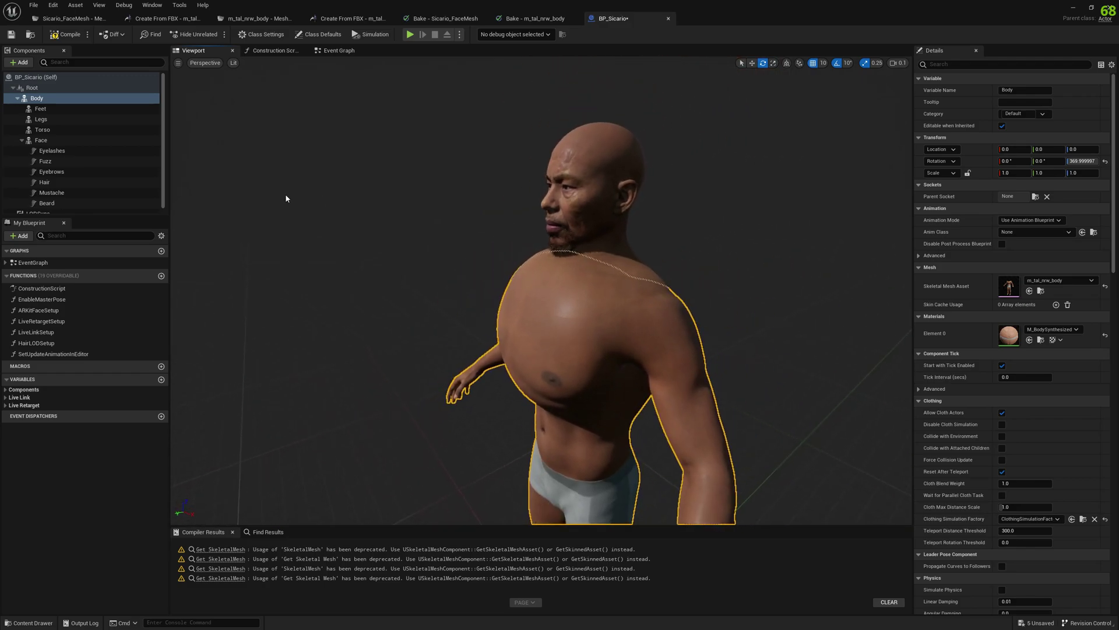
# Start Recompute Normals in the face's Mesh Morpher editor with two skeletal mesh entries, assigning Sicario_FaceMesh to the first.
pyautogui.click(73, 18)
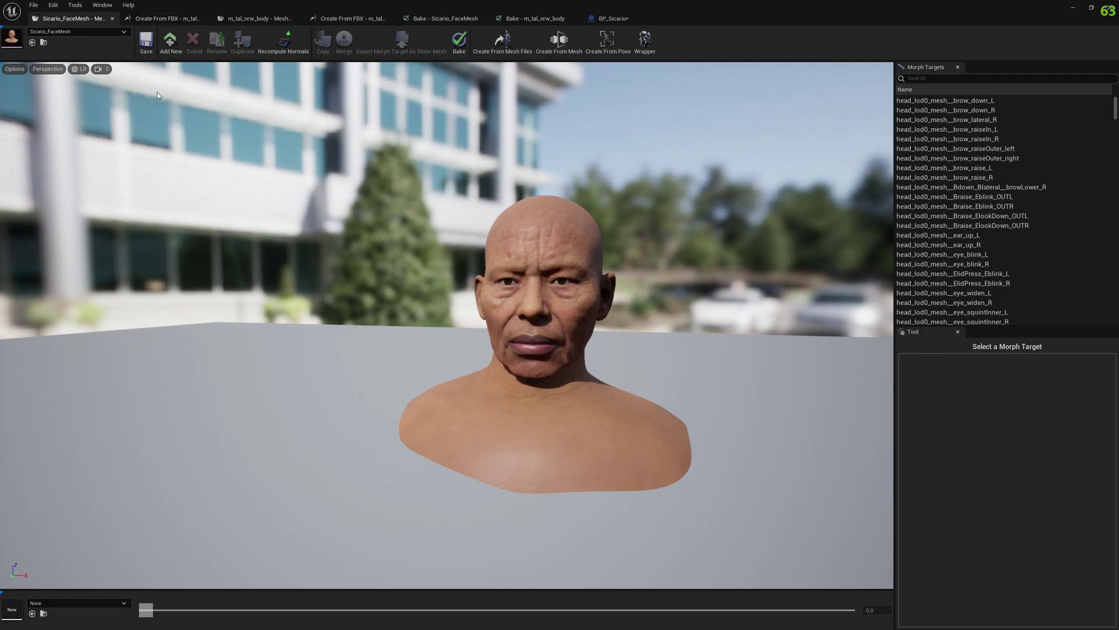
pyautogui.click(283, 41)
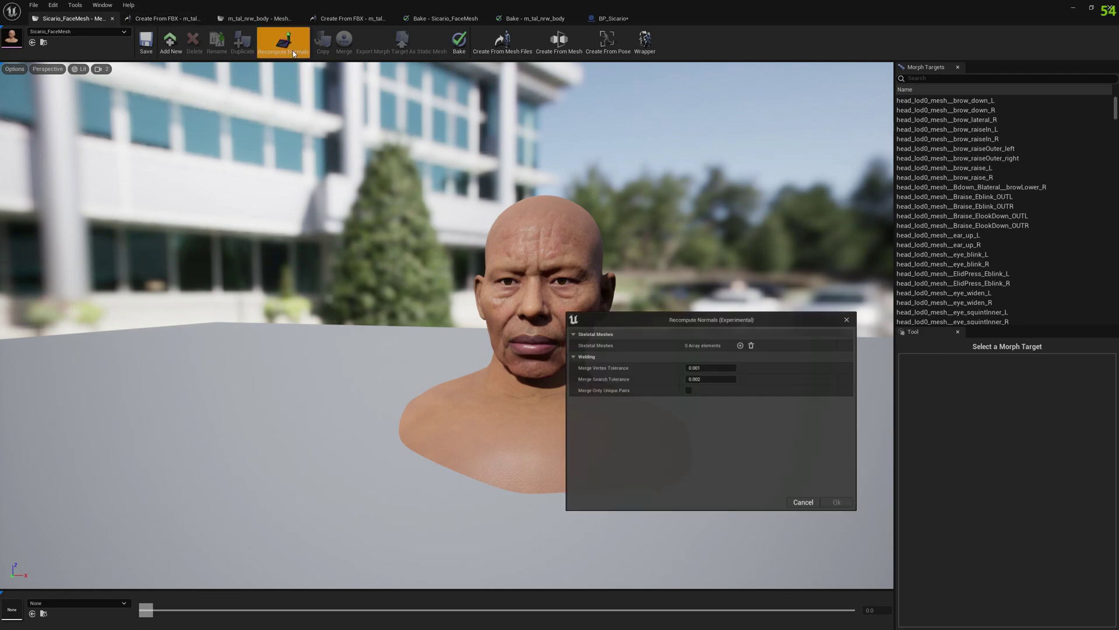
pyautogui.click(742, 342)
pyautogui.click(742, 343)
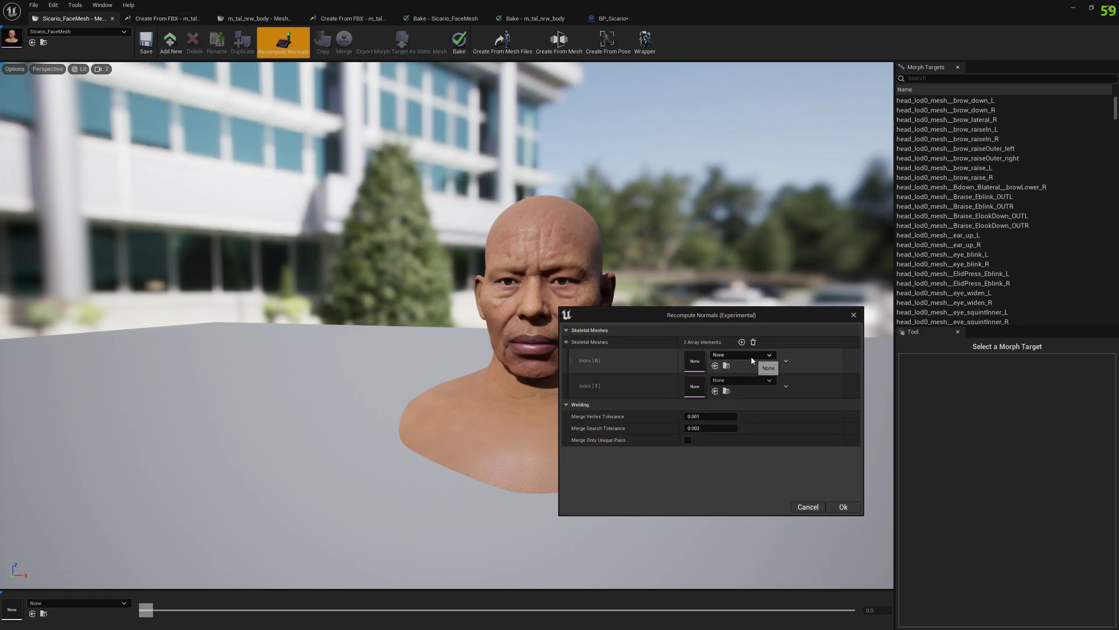
pyautogui.click(738, 355)
pyautogui.write('sica')
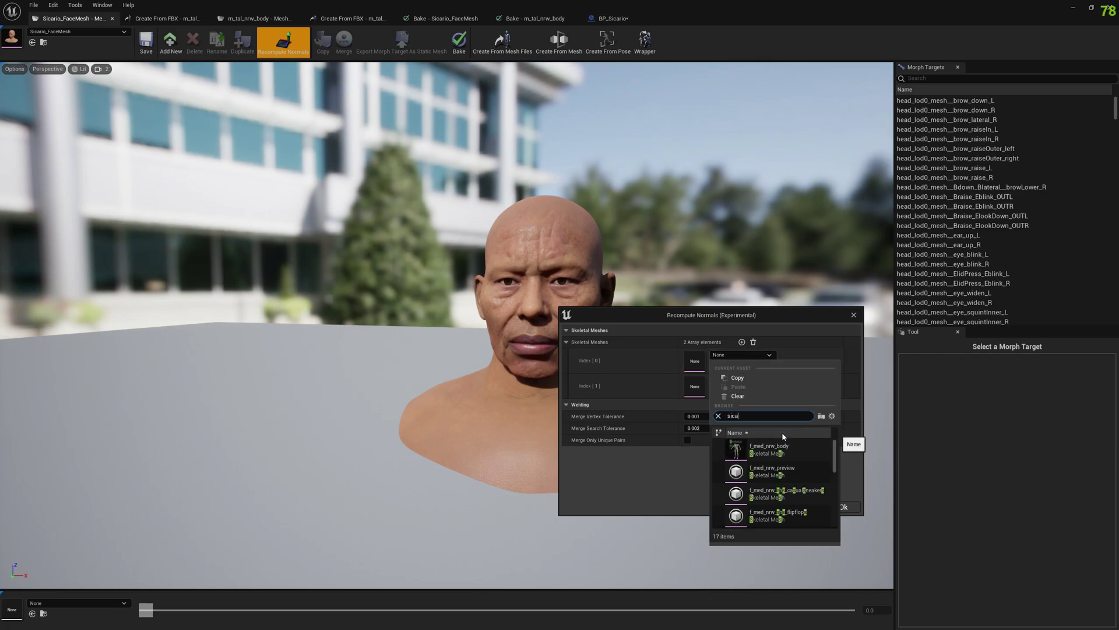
pyautogui.click(794, 473)
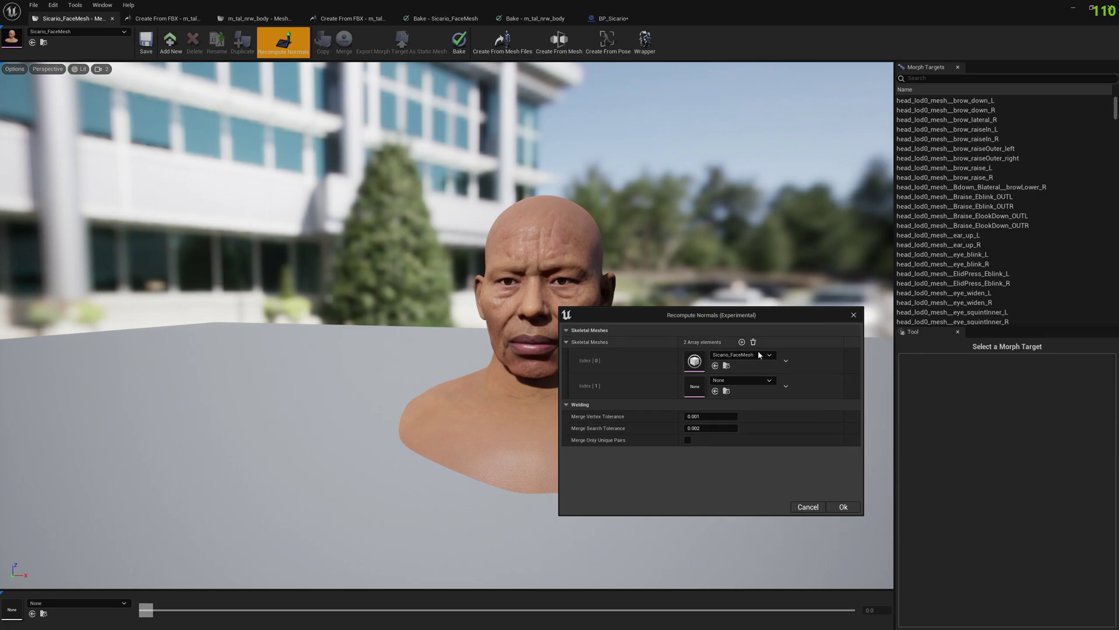
# Assign m_tal_nrw_body as the second skeletal mesh and run the normals recomputation.
pyautogui.click(756, 381)
pyautogui.write('sica')
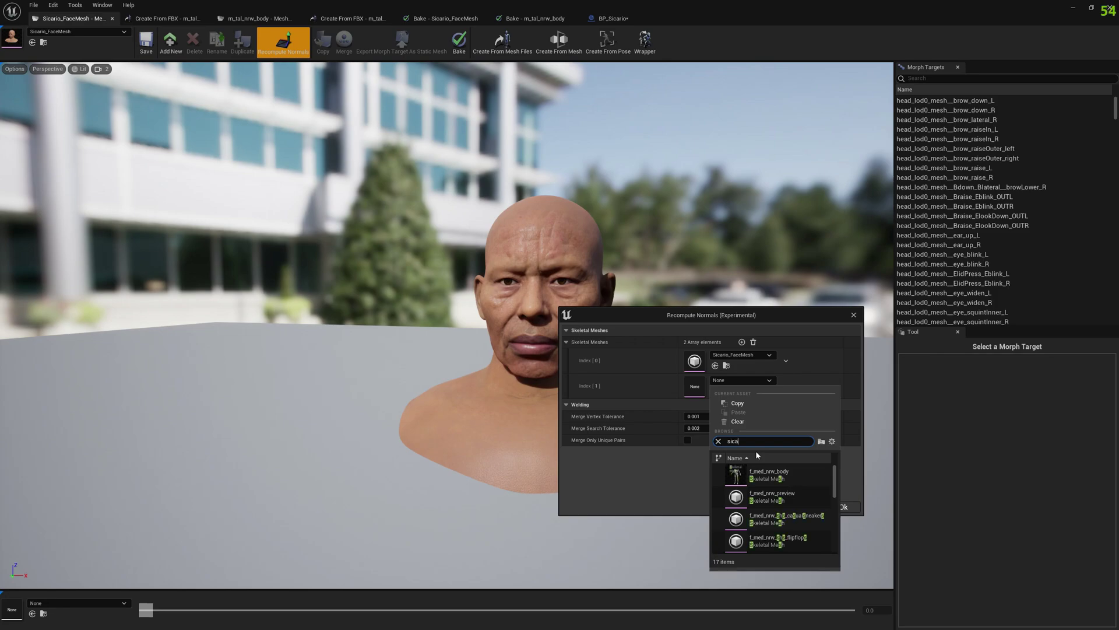
pyautogui.click(770, 474)
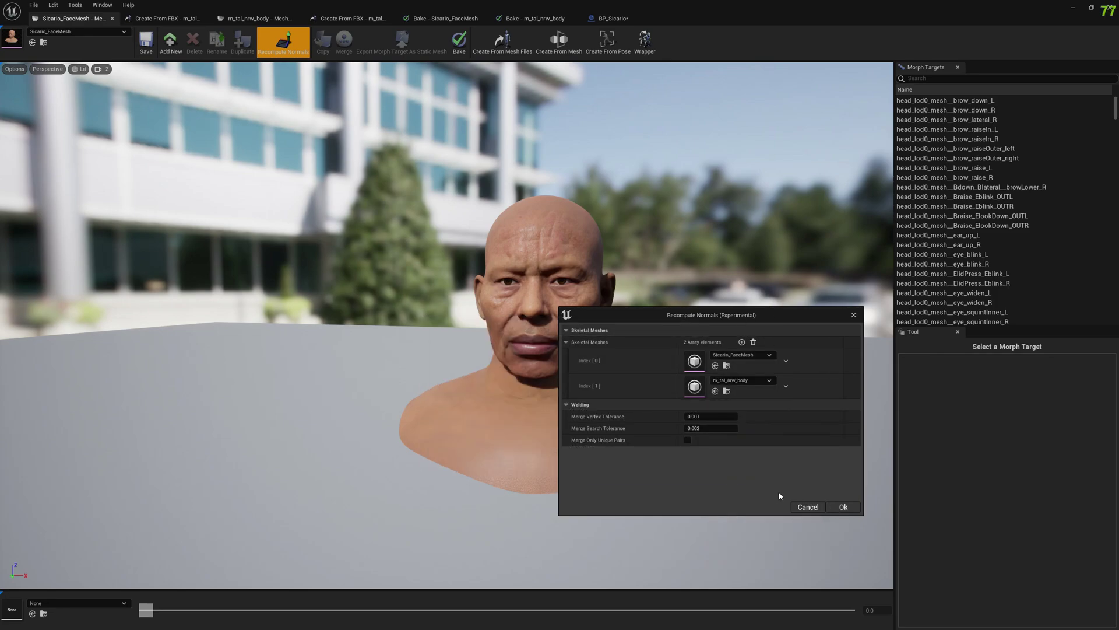
pyautogui.click(855, 509)
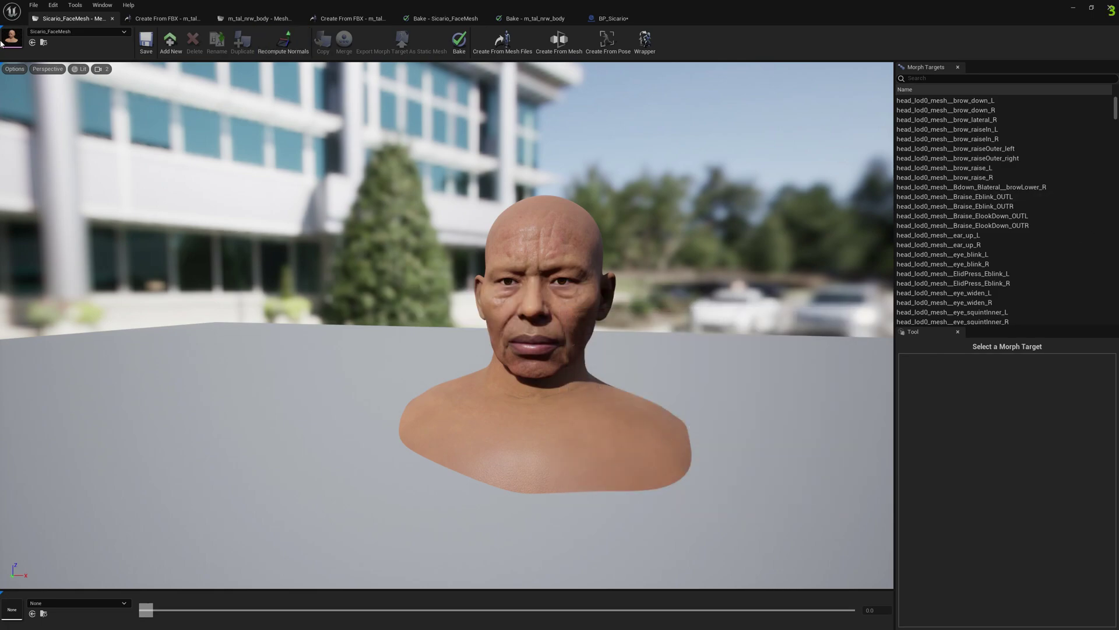
# Return to BP_Sicario and examine the chest and shoulder seam shading on the character from several angles.
pyautogui.click(597, 21)
pyautogui.moveTo(647, 191); pyautogui.dragTo(782, 201, button='right')
pyautogui.moveTo(635, 373); pyautogui.dragTo(717, 396, button='right')
pyautogui.moveTo(507, 308); pyautogui.dragTo(474, 308, button='right')
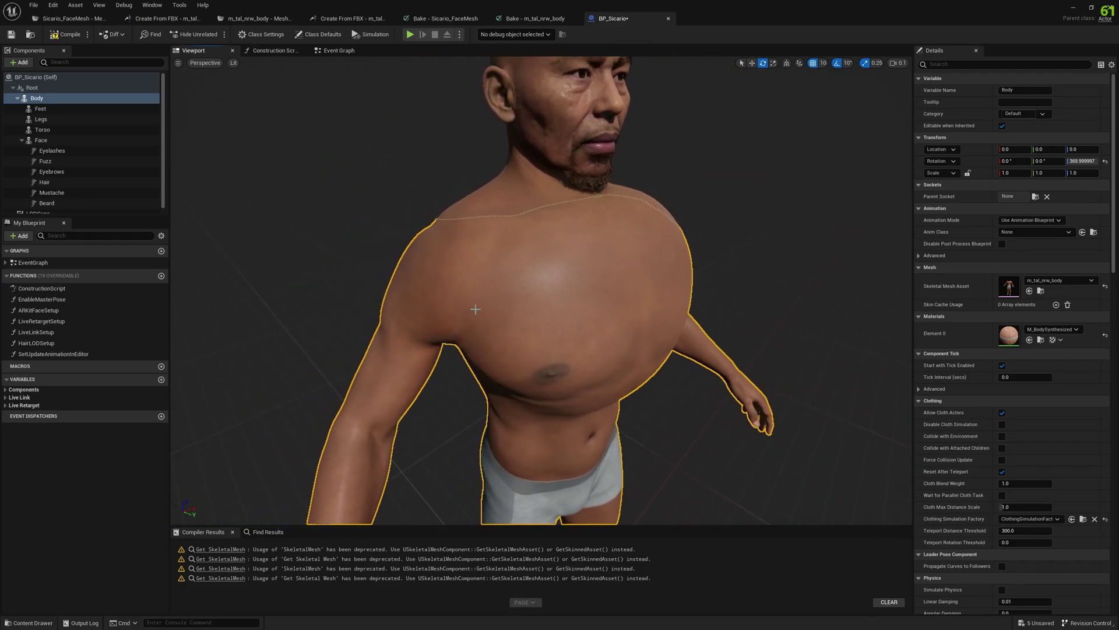
pyautogui.moveTo(355, 363); pyautogui.dragTo(526, 279, button='right')
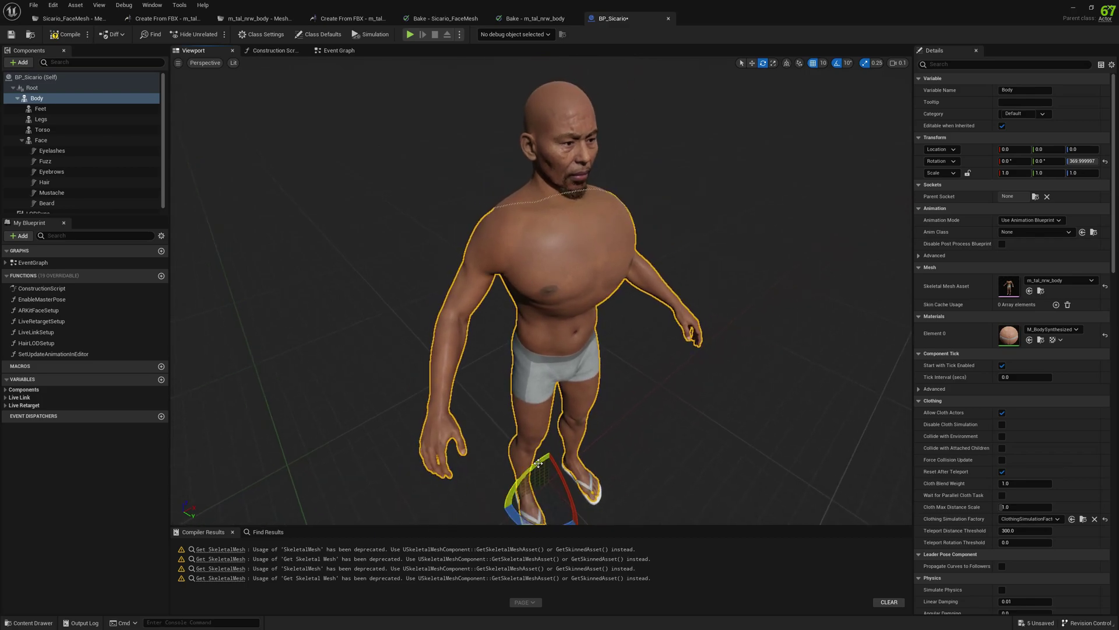
# Turn the Body component to show its back and around to its front, inspecting the neck and shoulder seam up close.
pyautogui.moveTo(516, 521); pyautogui.dragTo(636, 522)
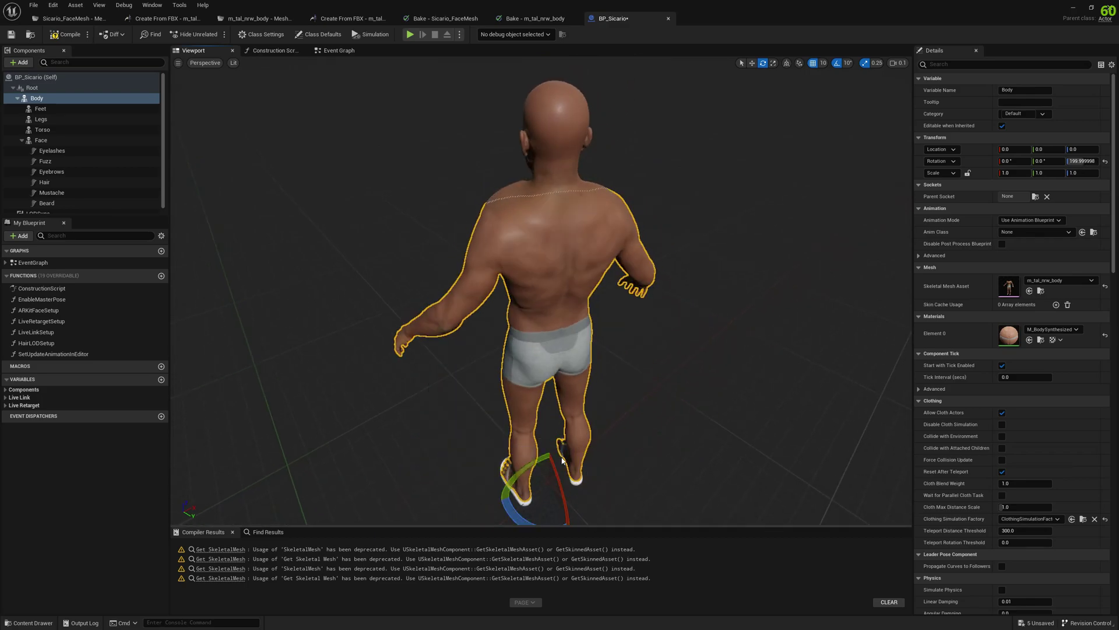
pyautogui.moveTo(560, 326); pyautogui.dragTo(495, 292, button='right')
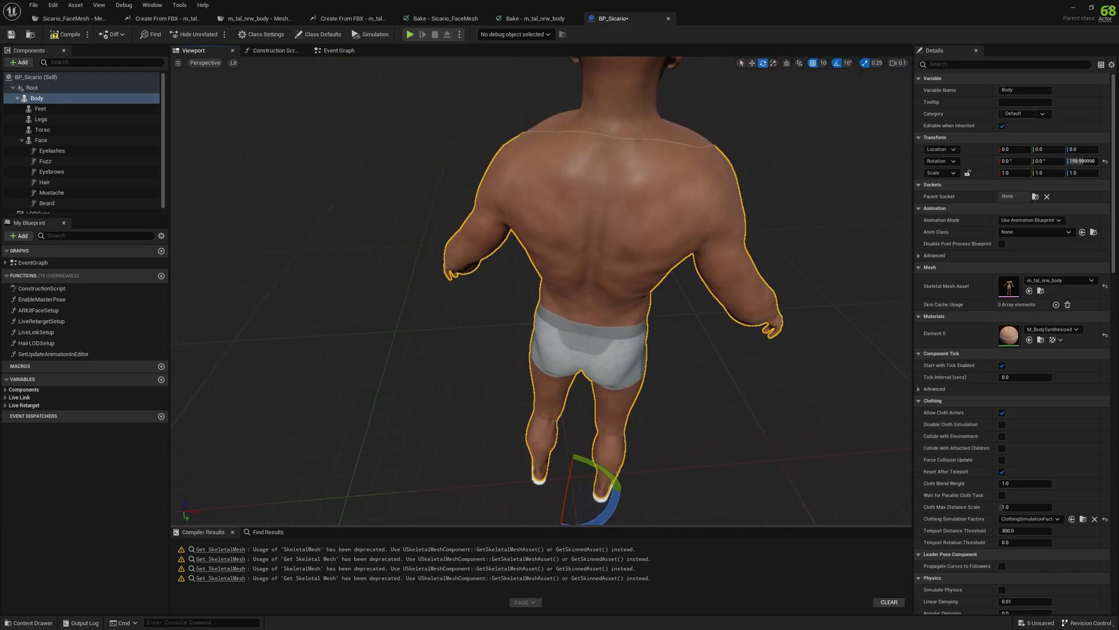
pyautogui.moveTo(609, 502); pyautogui.dragTo(621, 473)
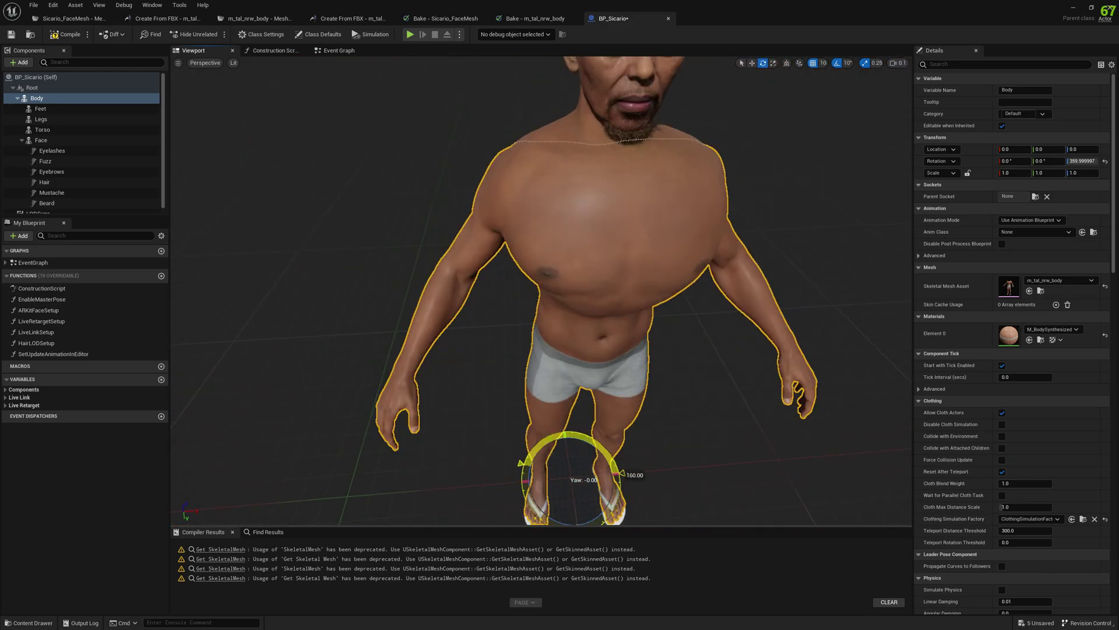
pyautogui.press('w')
pyautogui.moveTo(852, 233); pyautogui.dragTo(874, 204, button='right')
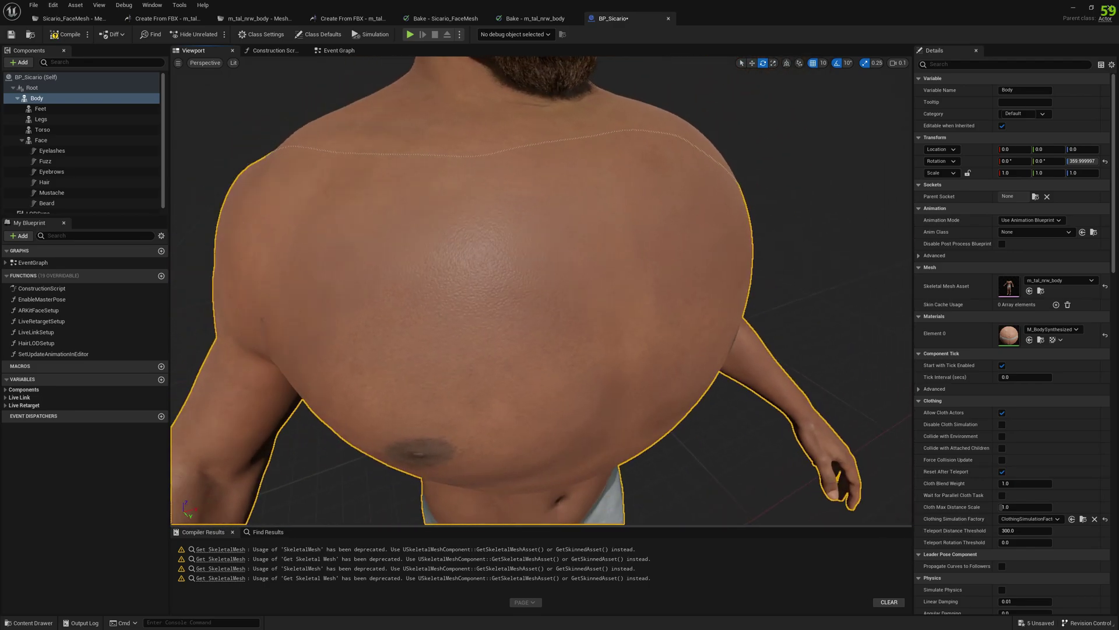
pyautogui.moveTo(785, 325); pyautogui.dragTo(785, 325, button='right')
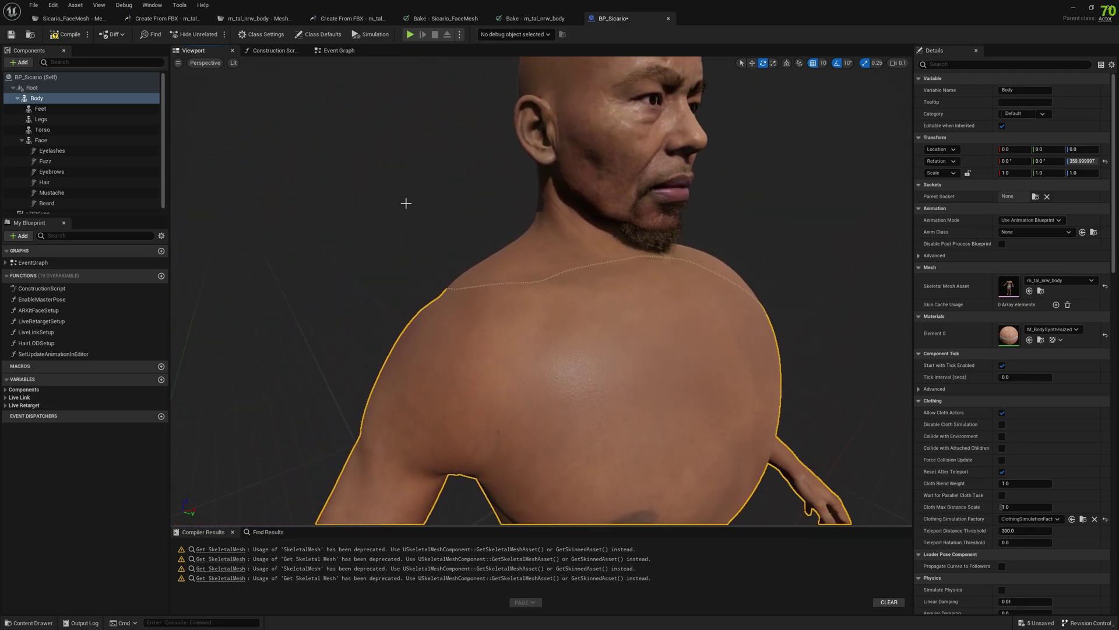
# Examine the neck and shoulder seam across the morphed chest from the front, both sides and behind.
pyautogui.moveTo(550, 214)
pyautogui.mouseDown(button='right')
pyautogui.moveTo(525, 214)
pyautogui.moveTo(533, 217)
pyautogui.mouseUp(button='right')
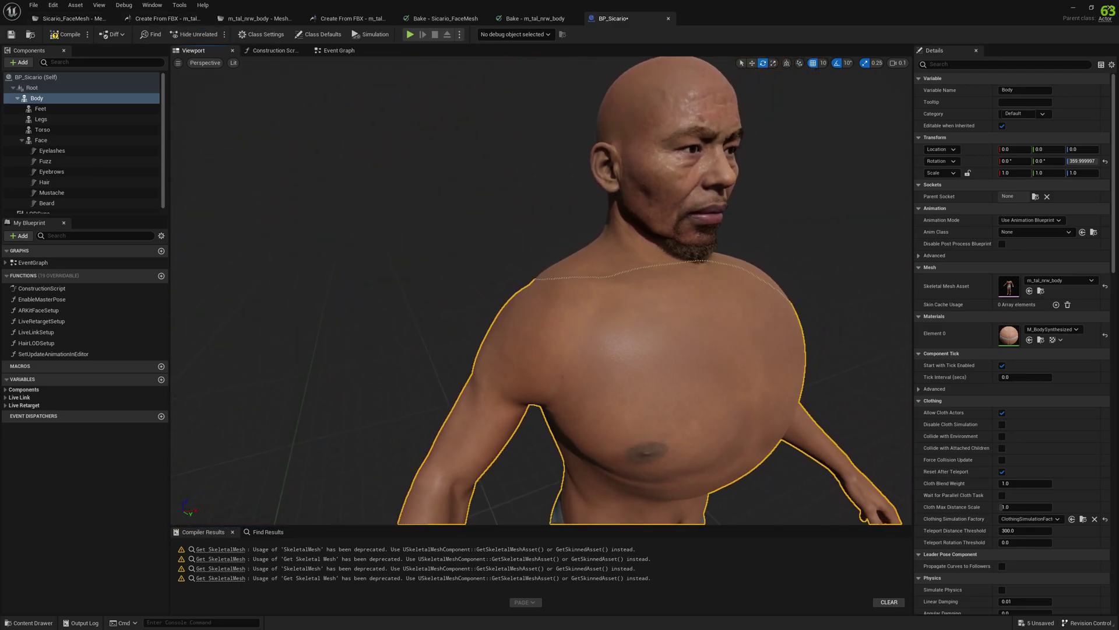
pyautogui.moveTo(405, 203); pyautogui.dragTo(370, 140)
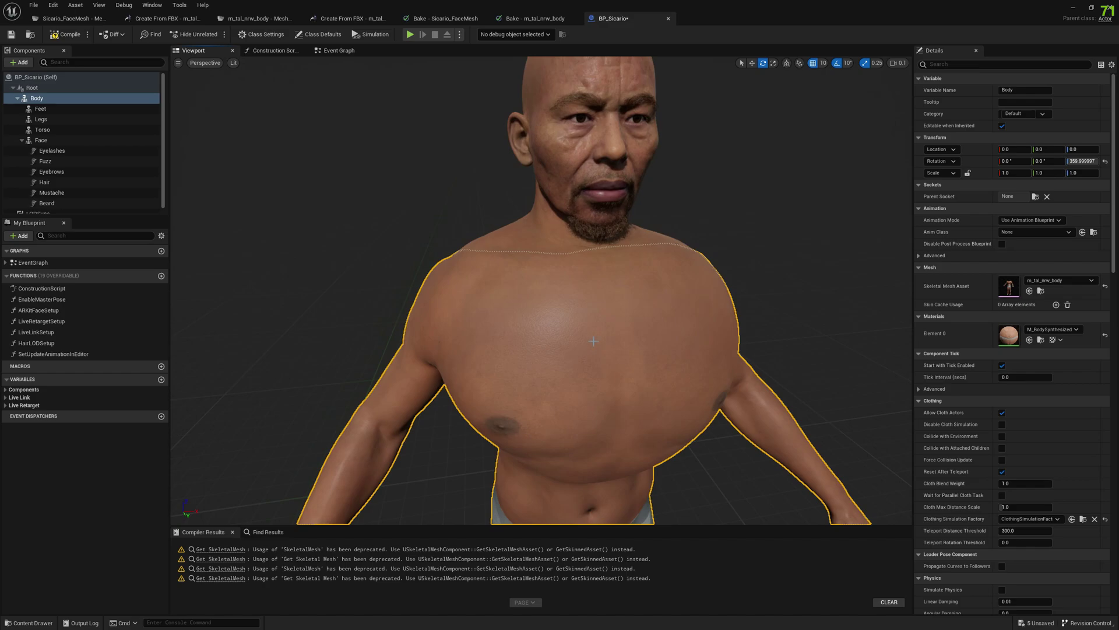
pyautogui.moveTo(593, 341); pyautogui.dragTo(752, 391, button='right')
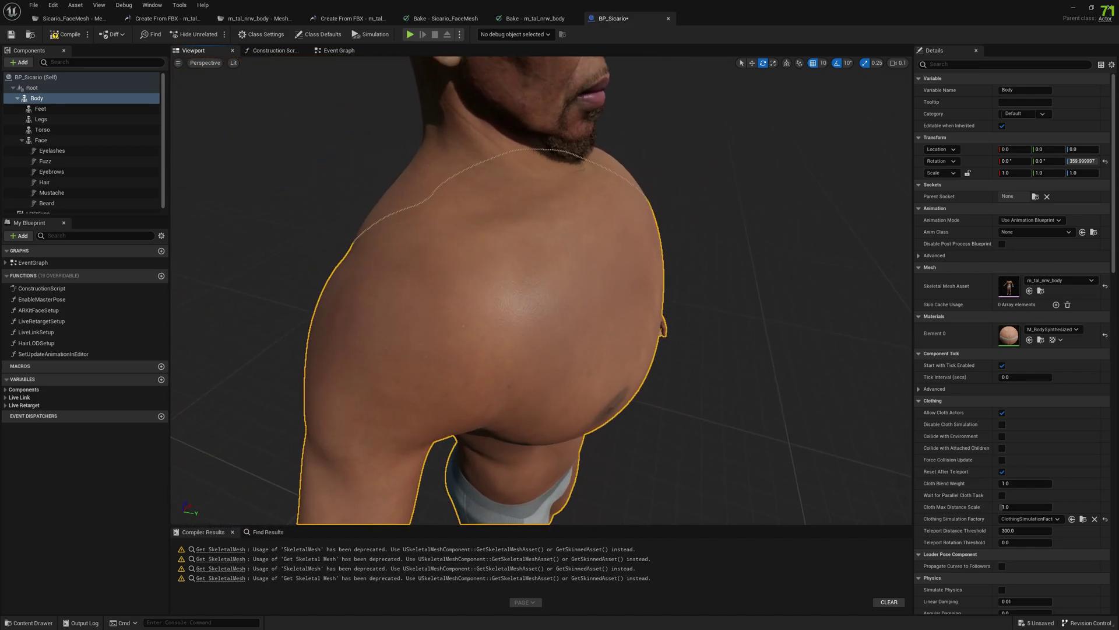
pyautogui.moveTo(537, 345)
pyautogui.mouseDown(button='right')
pyautogui.moveTo(589, 318)
pyautogui.moveTo(537, 345)
pyautogui.moveTo(679, 341)
pyautogui.moveTo(548, 344)
pyautogui.mouseUp(button='right')
pyautogui.moveTo(668, 283); pyautogui.dragTo(680, 282)
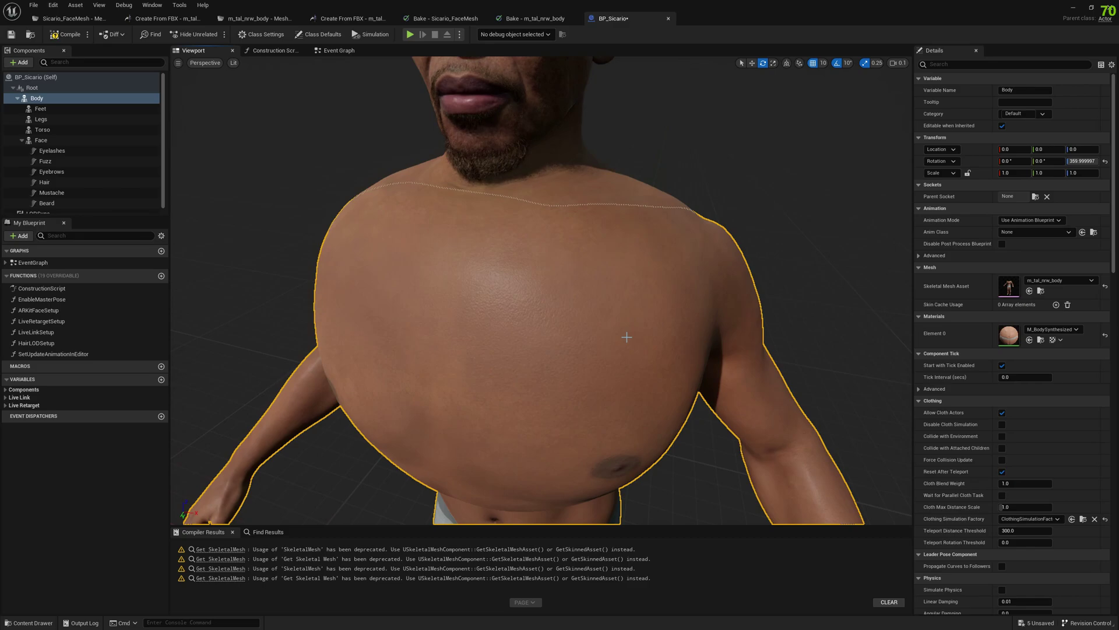
pyautogui.moveTo(627, 337); pyautogui.dragTo(671, 339)
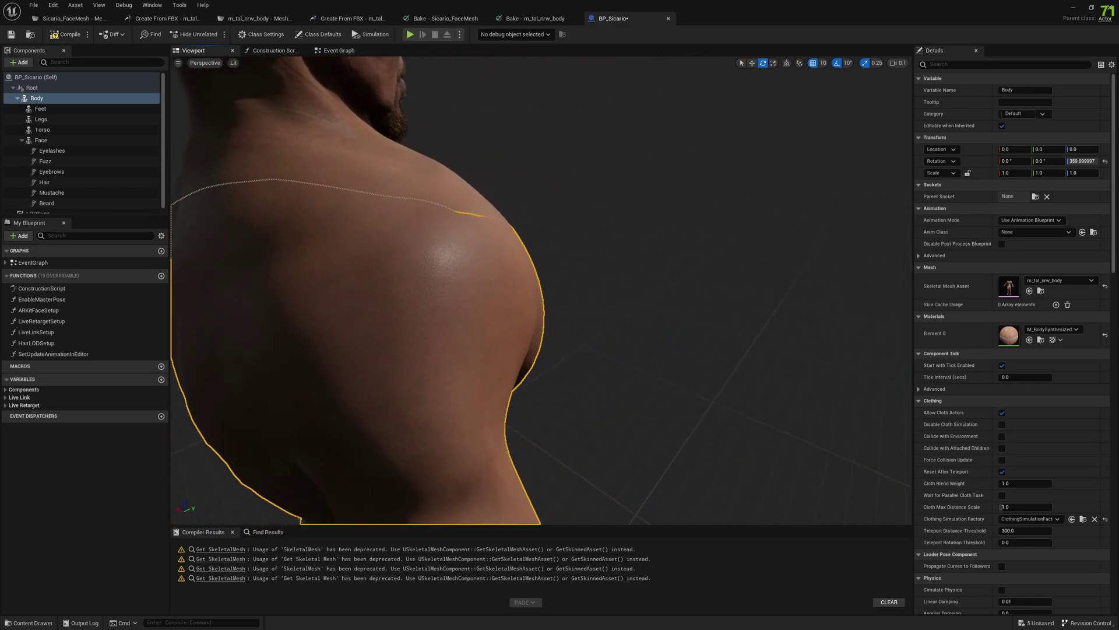
pyautogui.keyDown('alt'); pyautogui.moveTo(593, 340); pyautogui.dragTo(548, 340, button='right'); pyautogui.keyUp('alt')
pyautogui.keyDown('alt'); pyautogui.moveTo(593, 340); pyautogui.dragTo(624, 350); pyautogui.keyUp('alt')
pyautogui.keyDown('alt'); pyautogui.moveTo(547, 361); pyautogui.dragTo(519, 361, button='right'); pyautogui.keyUp('alt')
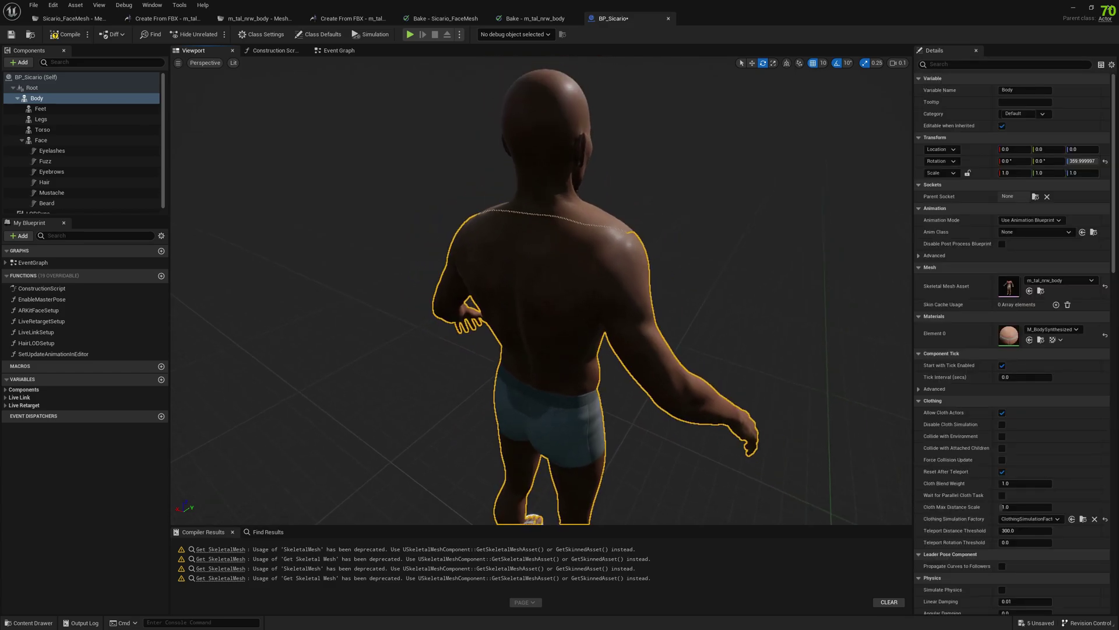
# Rotate the Body component to about 220° around Z and inspect the seam across the lit upper back, close up and from farther away.
pyautogui.moveTo(593, 334); pyautogui.dragTo(554, 385)
pyautogui.moveTo(560, 481); pyautogui.dragTo(571, 420)
pyautogui.keyDown('alt'); pyautogui.moveTo(647, 290); pyautogui.dragTo(604, 289); pyautogui.keyUp('alt')
pyautogui.keyDown('alt'); pyautogui.moveTo(605, 290); pyautogui.dragTo(636, 290, button='right'); pyautogui.keyUp('alt')
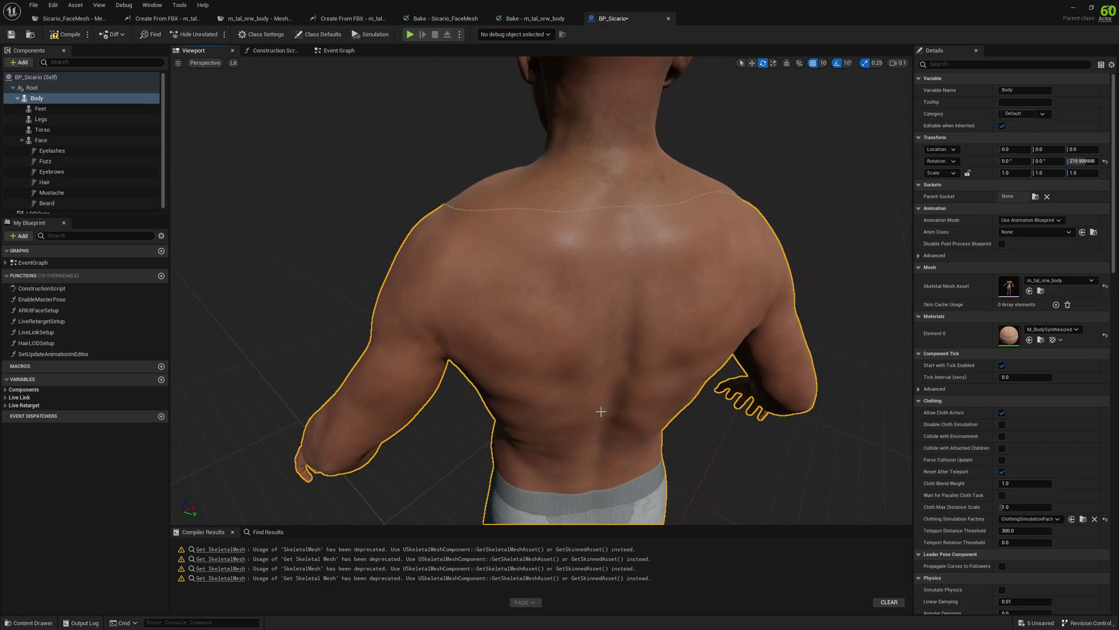
pyautogui.scroll(-6, 601, 412)
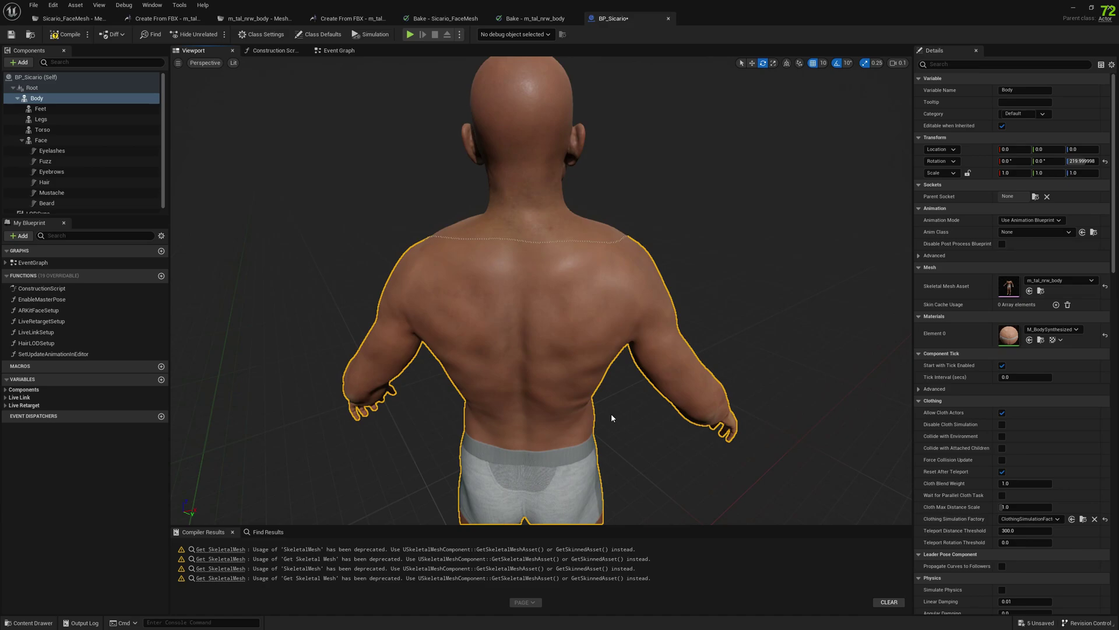
pyautogui.moveTo(612, 376); pyautogui.dragTo(577, 394, button='right')
pyautogui.press('s')
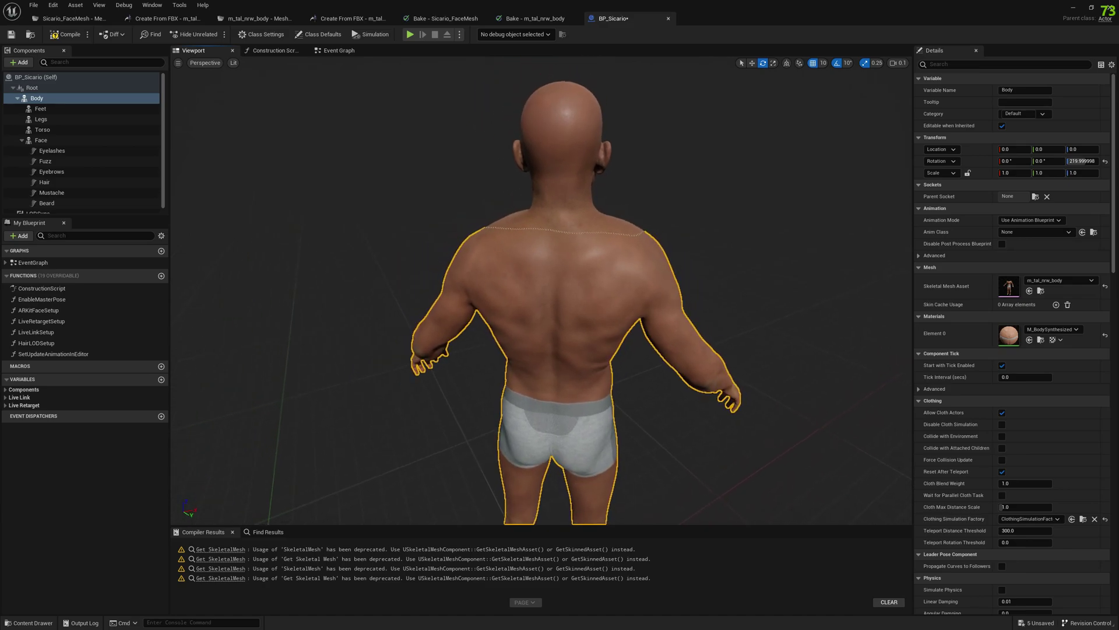
pyautogui.press('s')
pyautogui.moveTo(689, 359); pyautogui.dragTo(606, 326, button='right')
pyautogui.press('d')
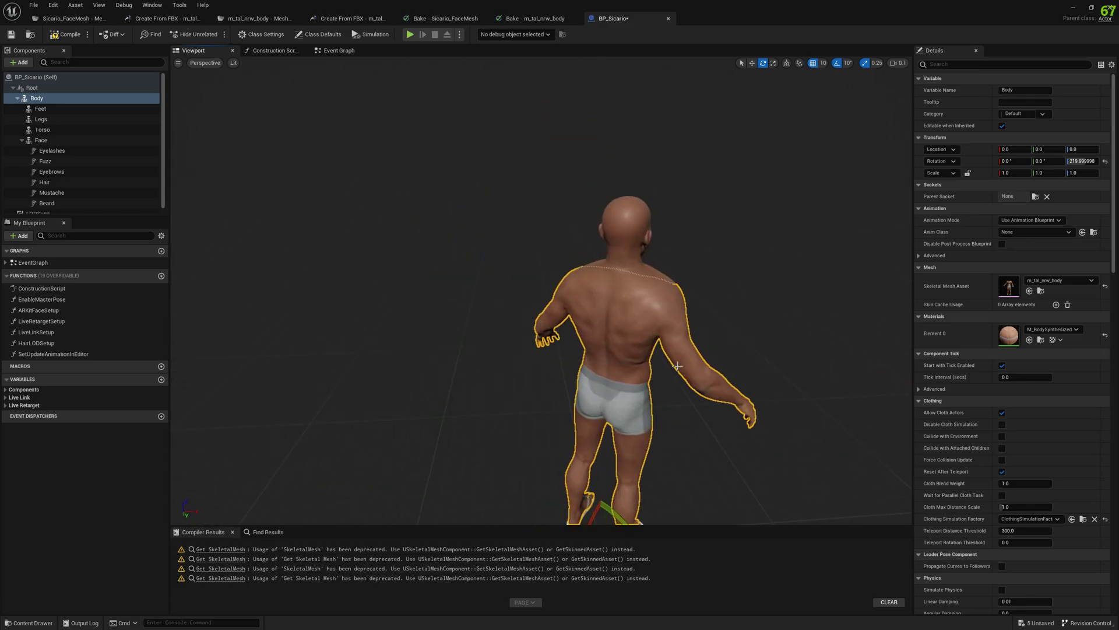